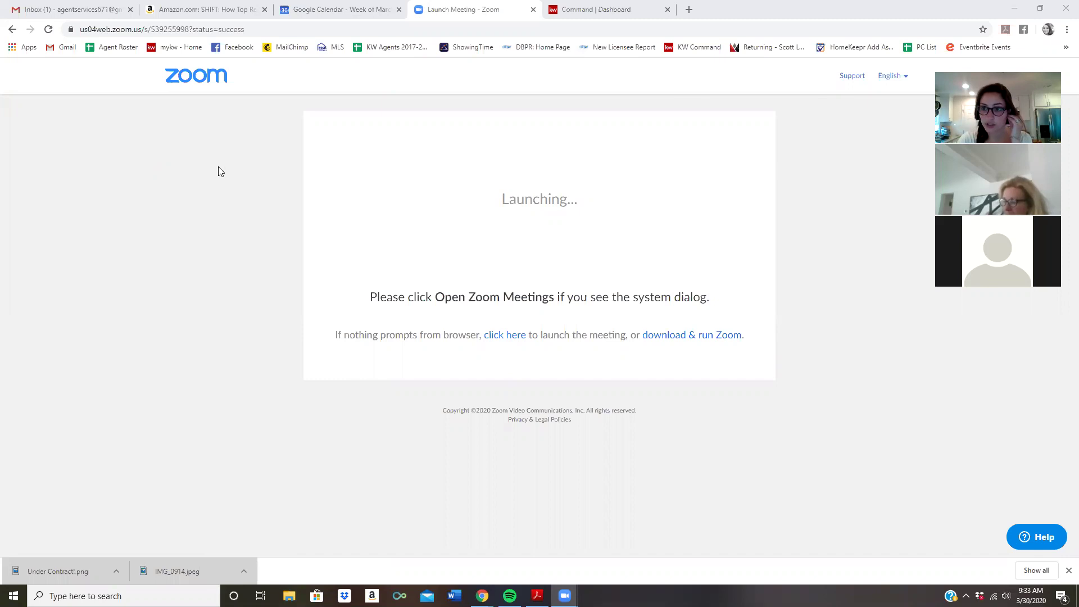
From the Command dashboard, go to Opportunities to view the Listings, Buyers and Leases pipelines
click(565, 13)
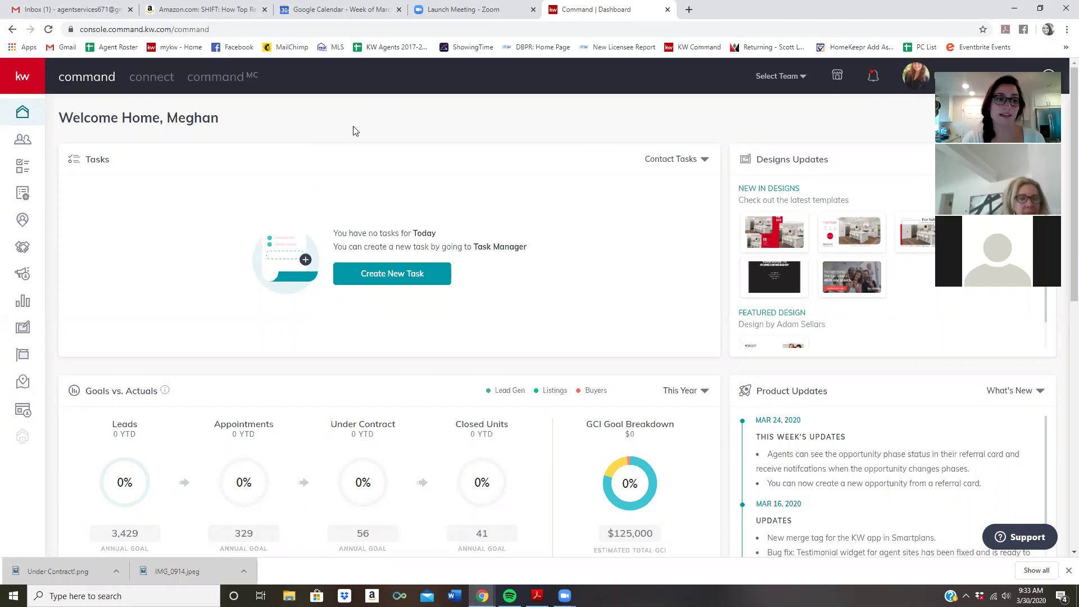
click(22, 246)
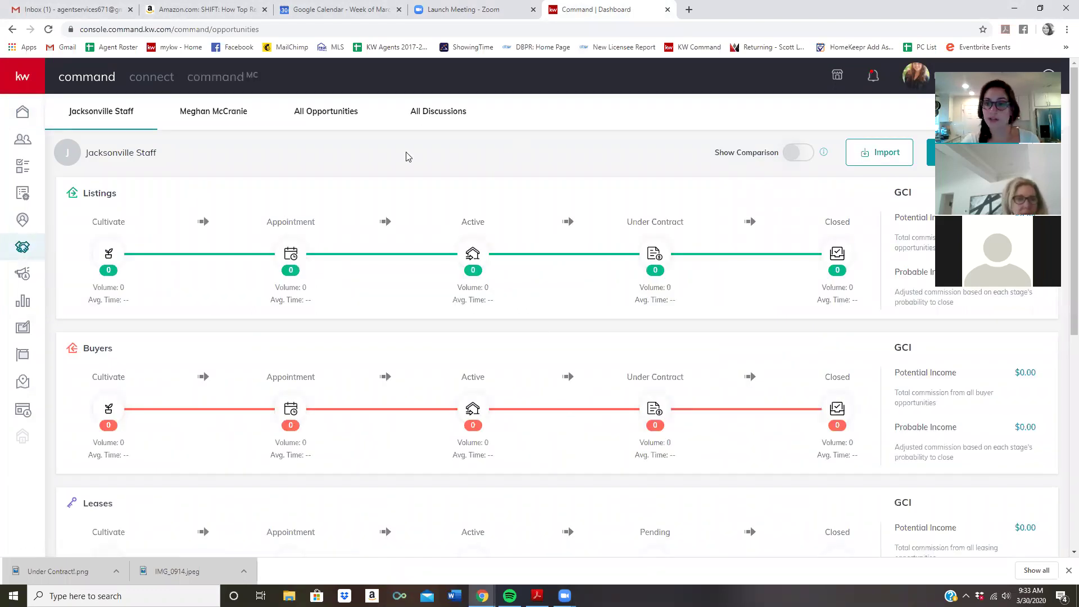
scroll(737, 263, down, 1)
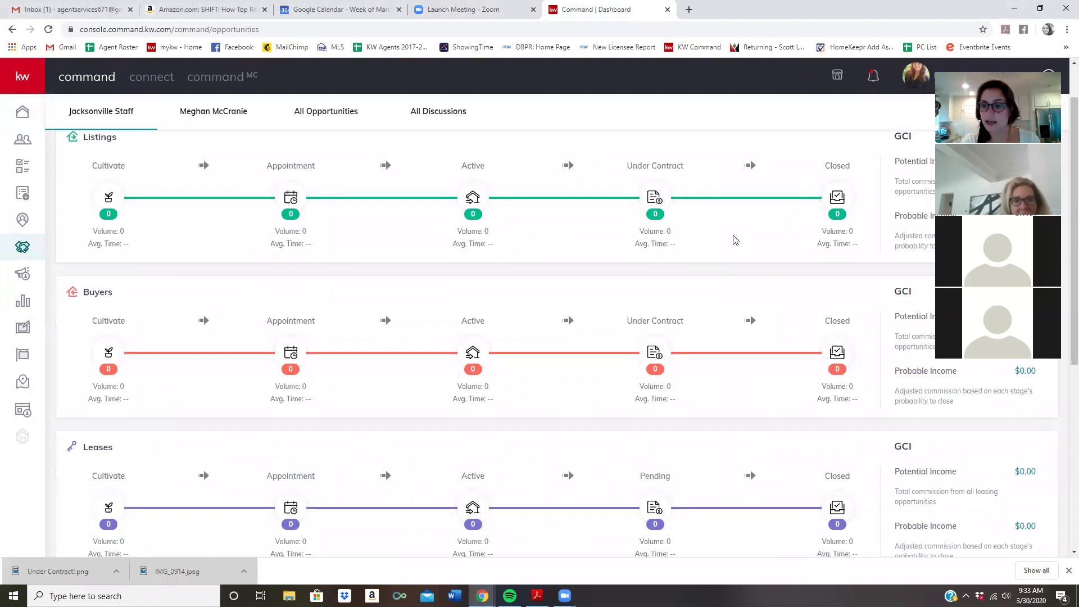
scroll(730, 236, up, 1)
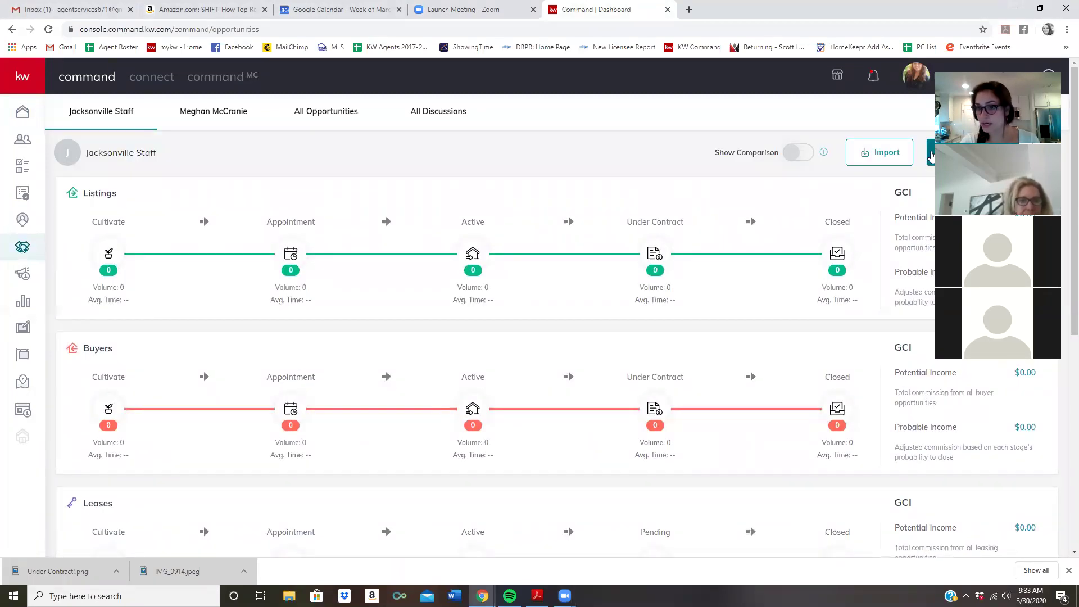
Create a new opportunity and clear the Team field so an Owner is set
click(932, 156)
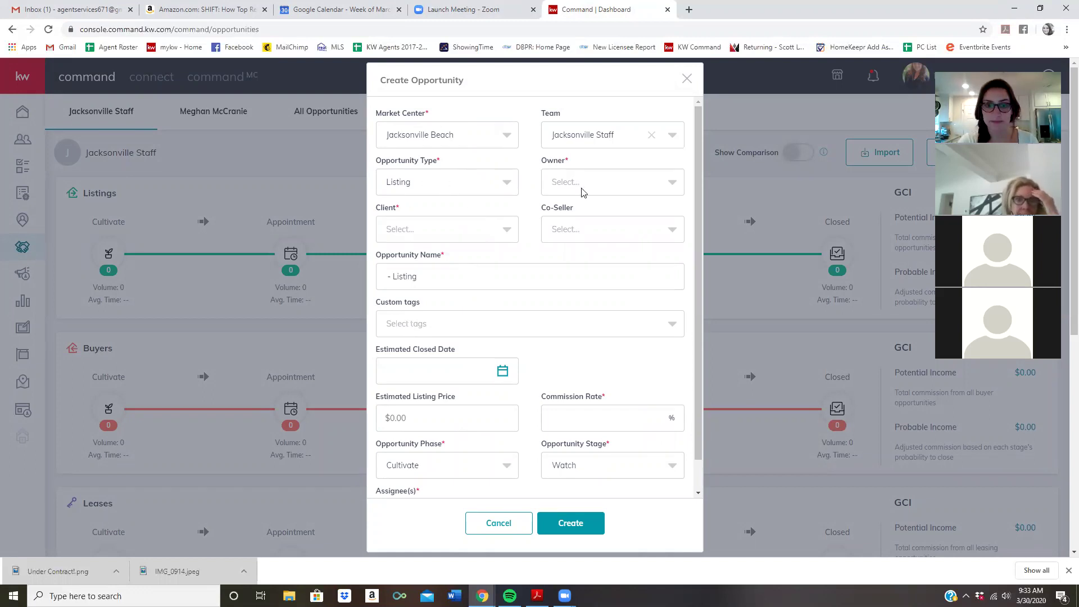
click(605, 186)
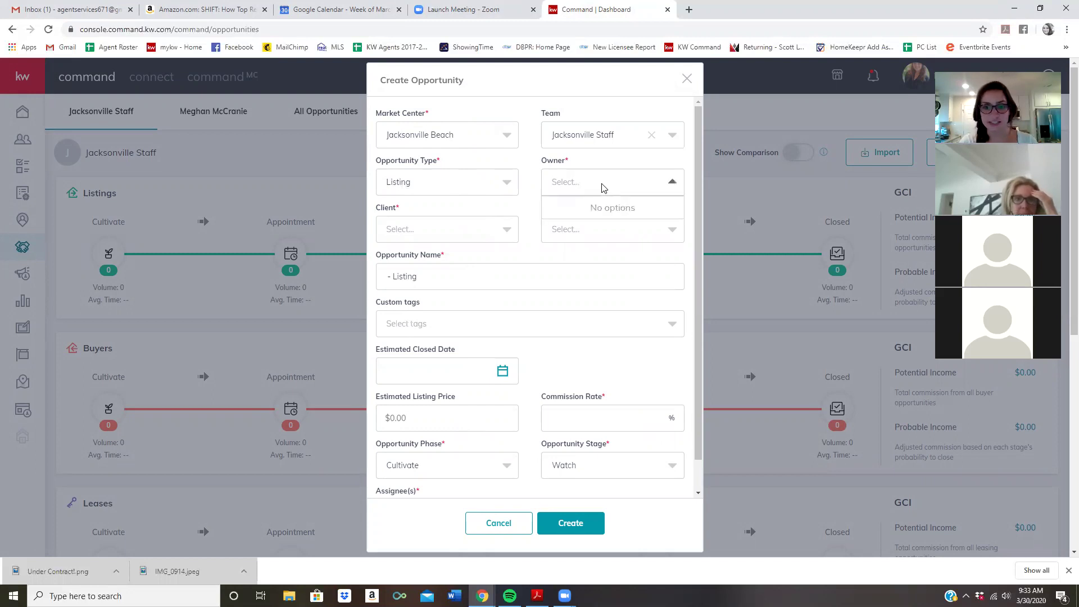
click(602, 135)
click(595, 141)
click(569, 188)
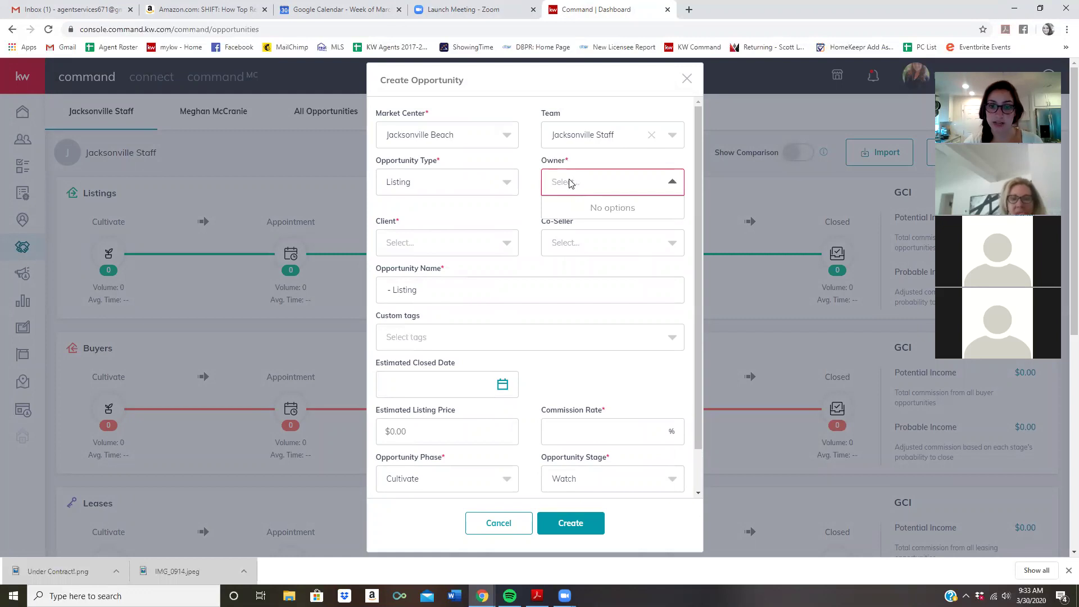
click(671, 182)
click(671, 181)
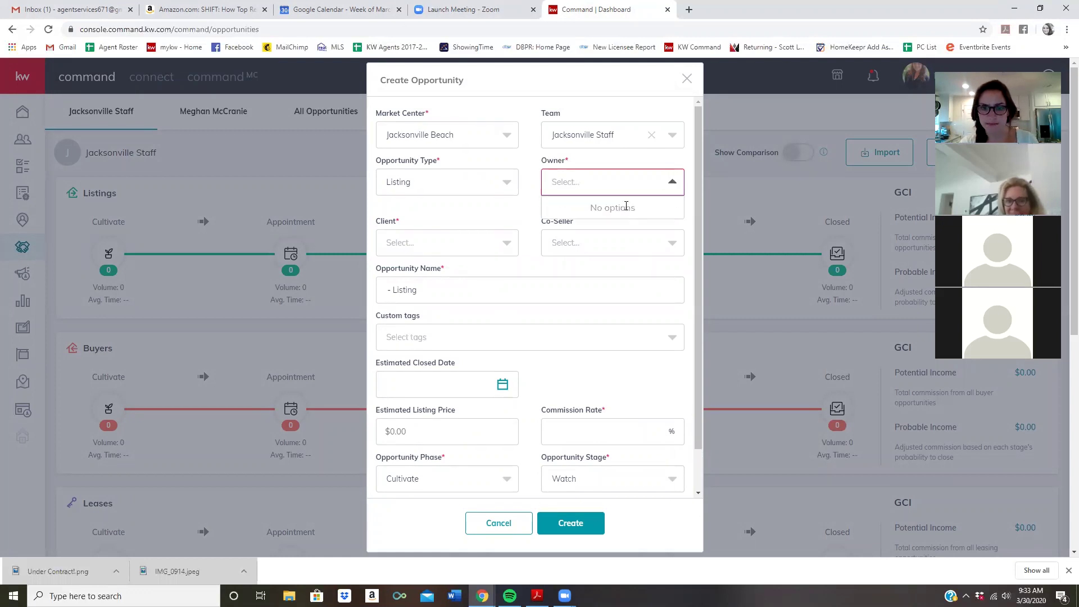
click(652, 135)
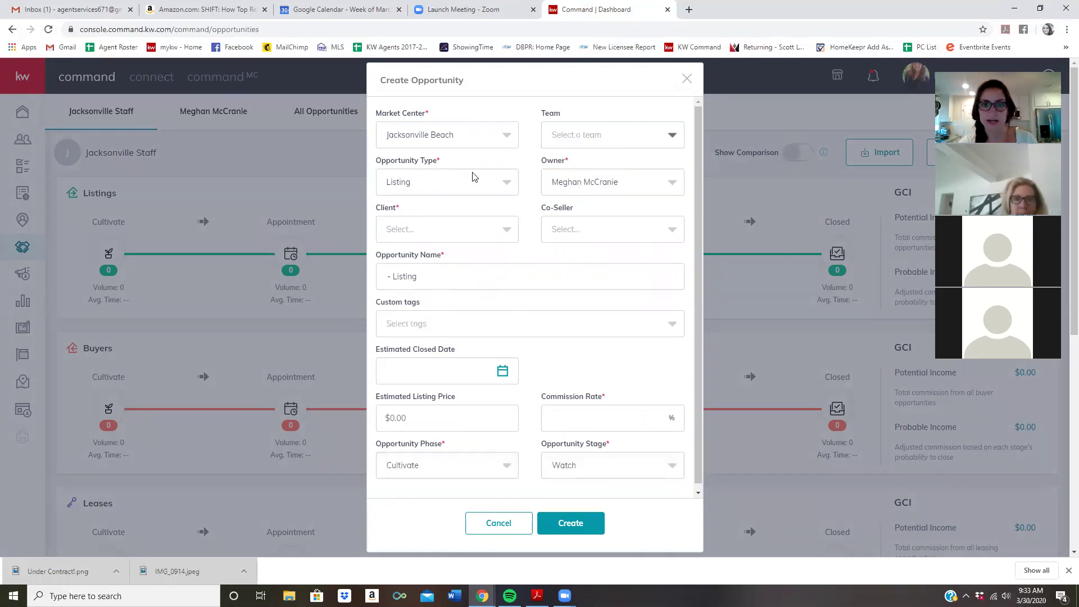
scroll(426, 229, down, 1)
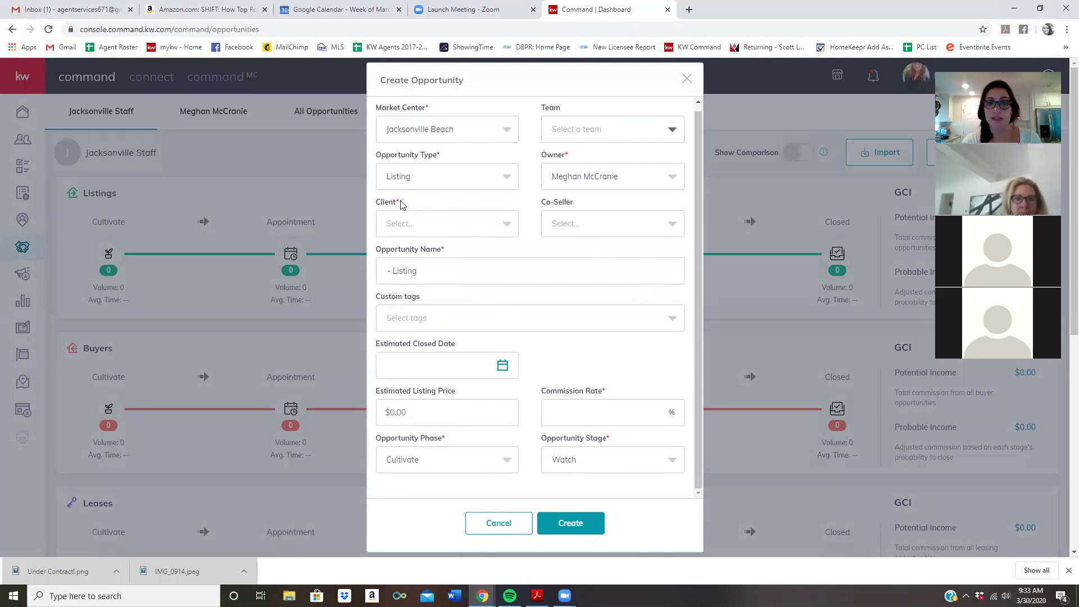
Search for the client by full name and pick them, auto-filling the opportunity name
click(444, 227)
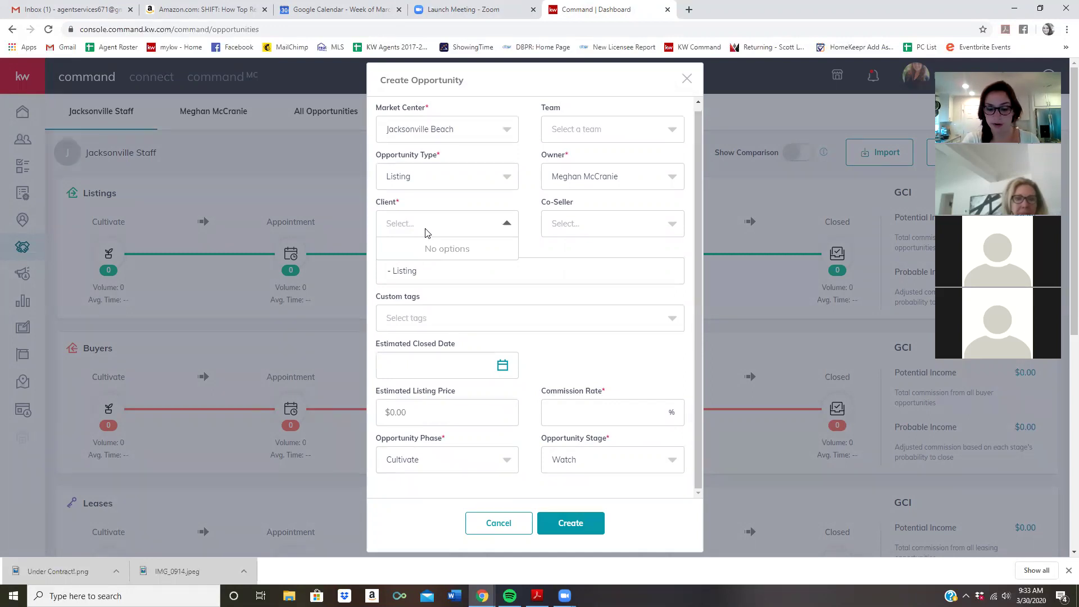
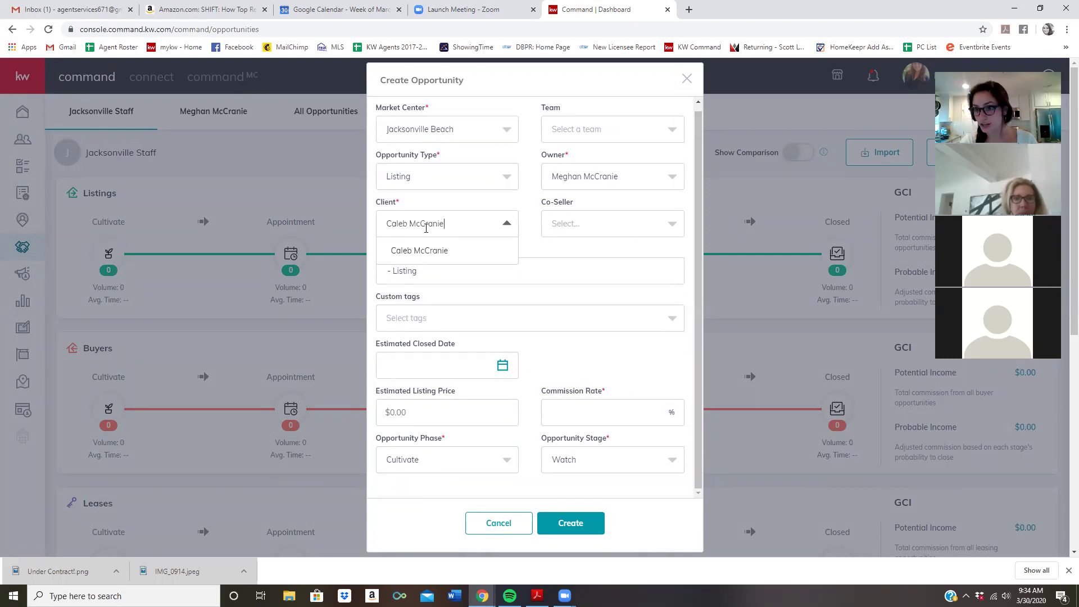
click(441, 250)
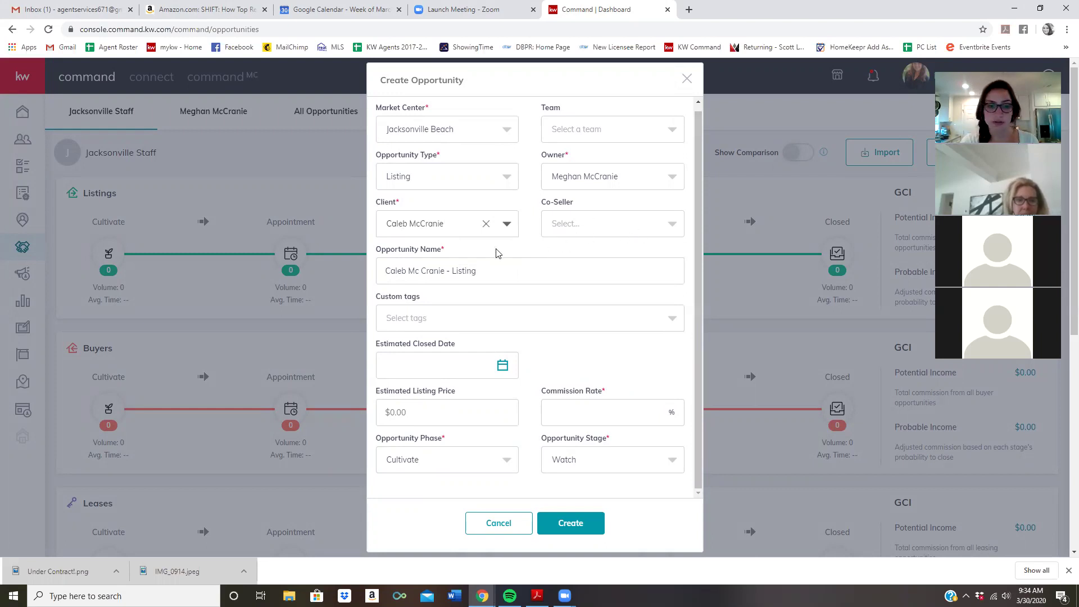
scroll(494, 250, down, 1)
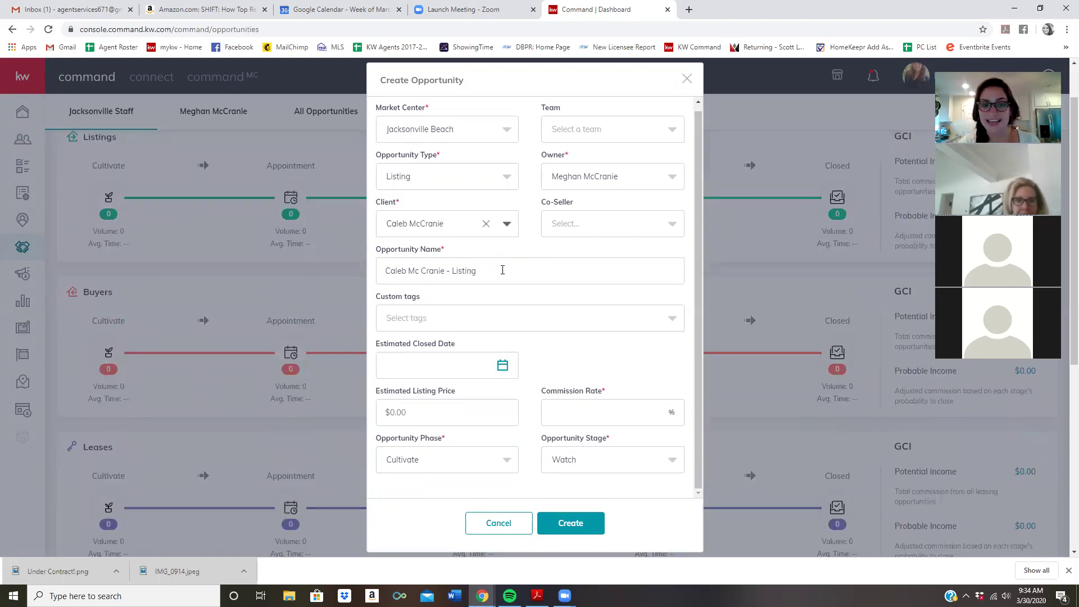
scroll(503, 270, up, 1)
Overwrite the Opportunity Name with the property's street address, leaving Custom tags empty
drag(567, 276, 378, 267)
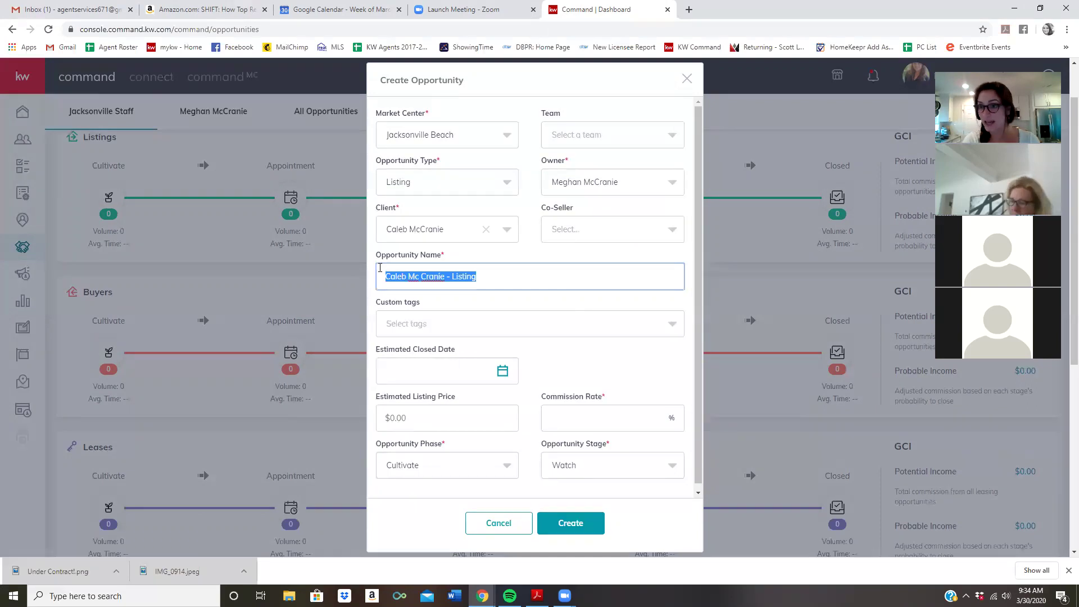
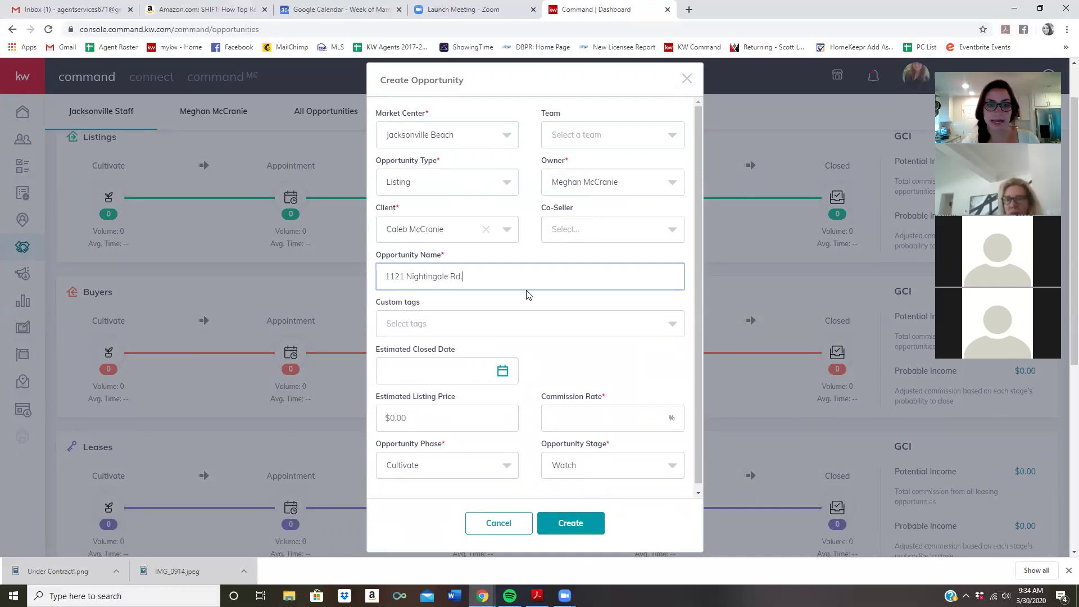
scroll(506, 287, down, 1)
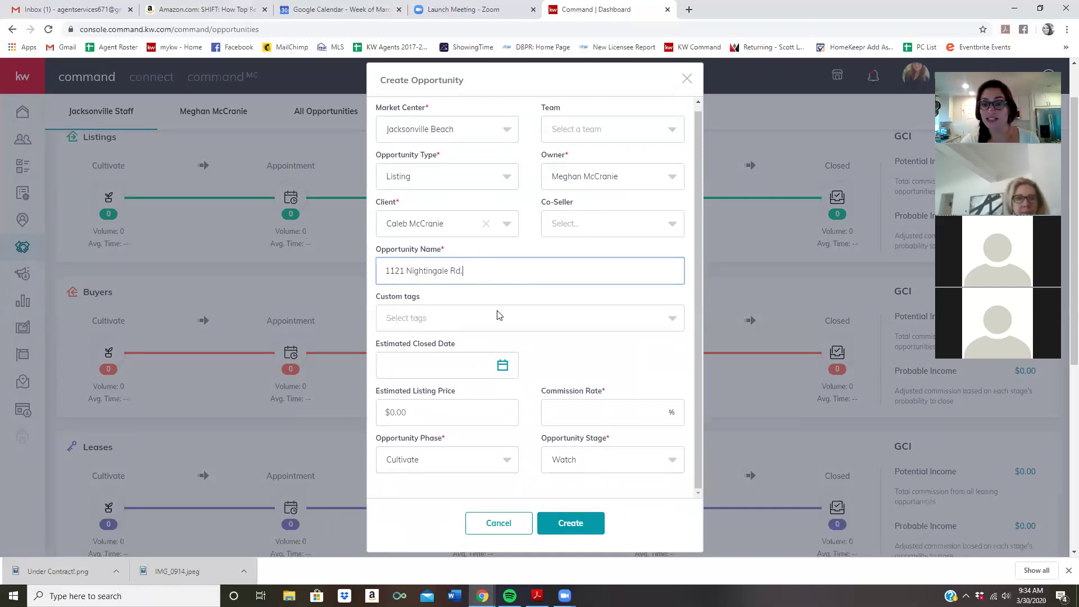
click(416, 321)
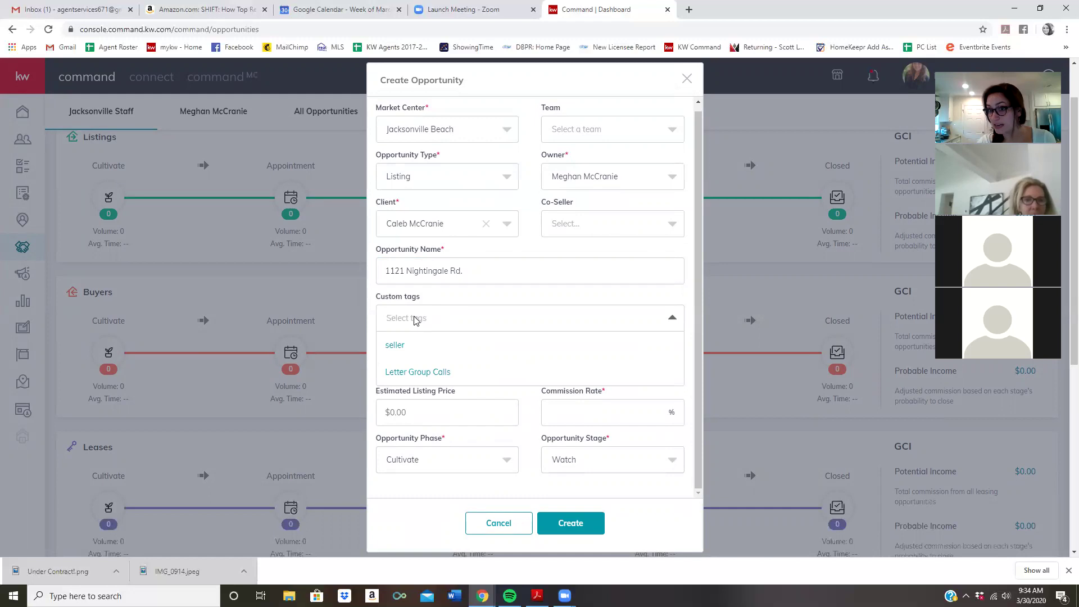
click(453, 323)
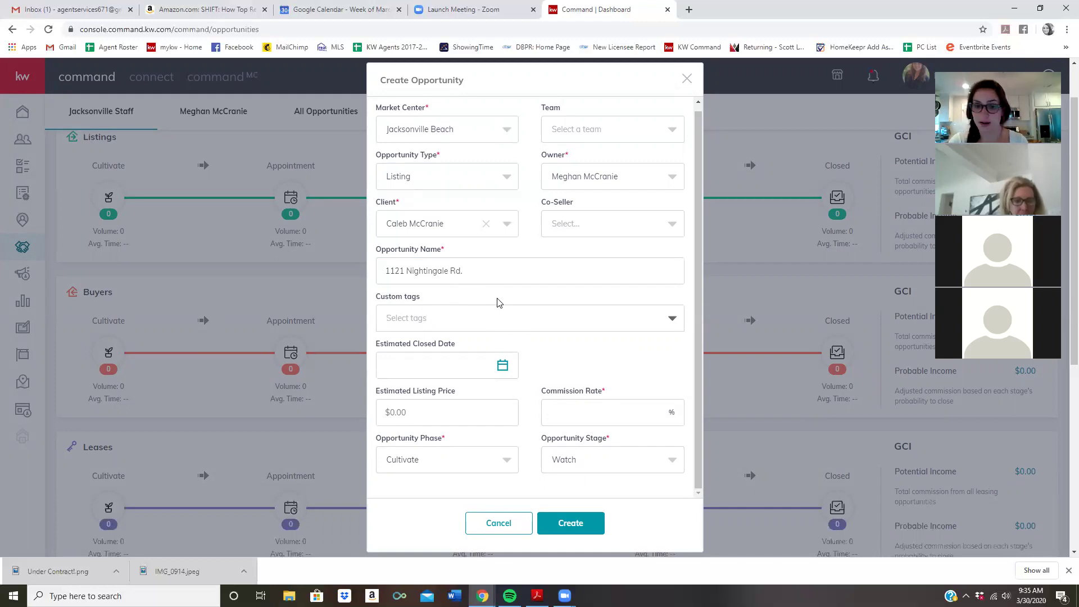
scroll(495, 360, down, 1)
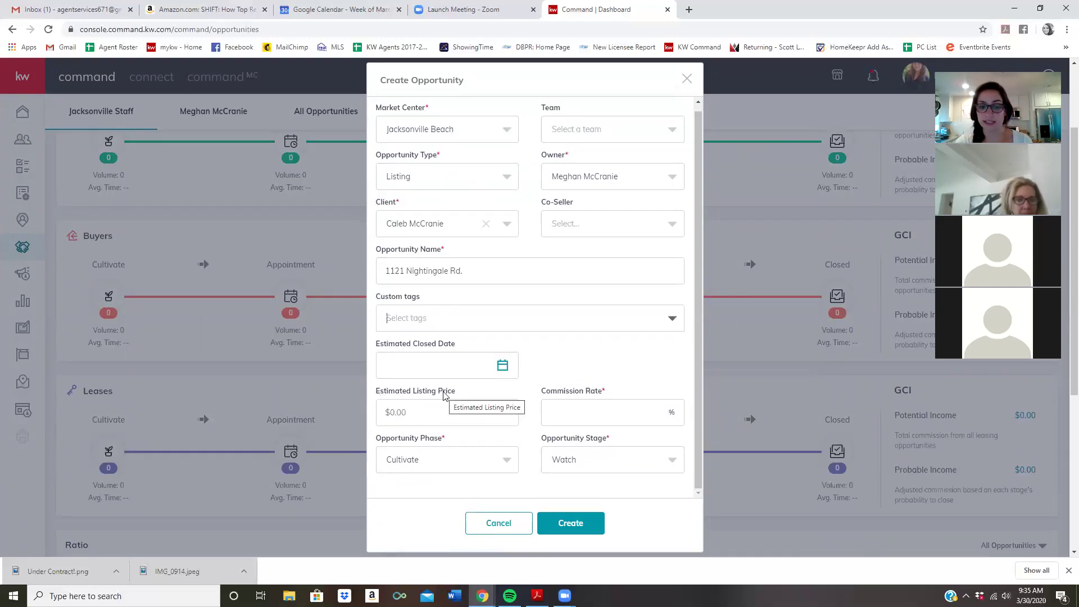
Enter a $240,000 estimated price and a 3% commission rate
click(423, 405)
text(2400000)
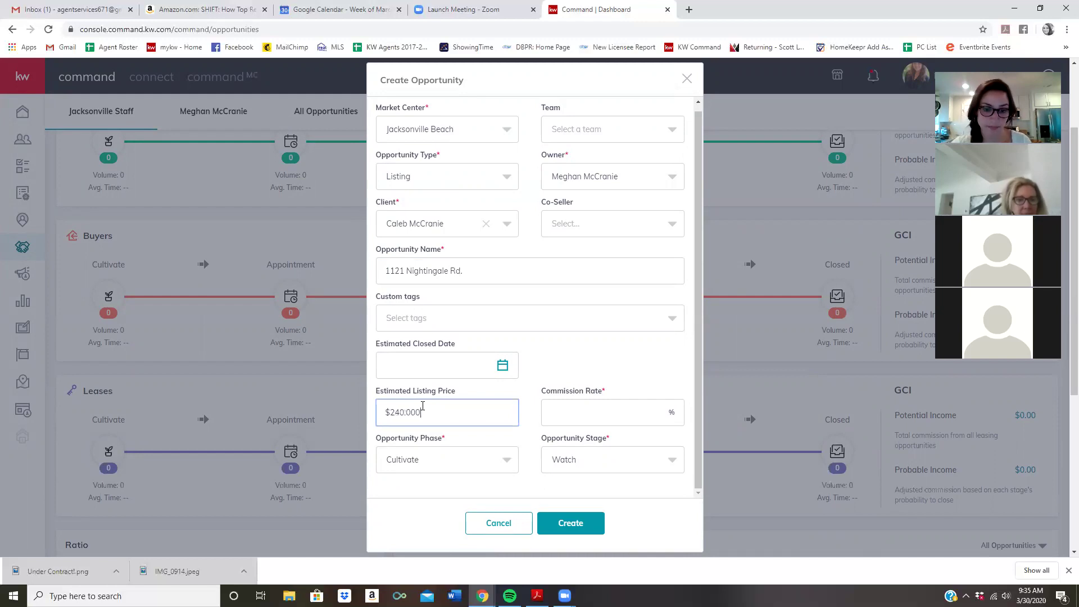
click(634, 405)
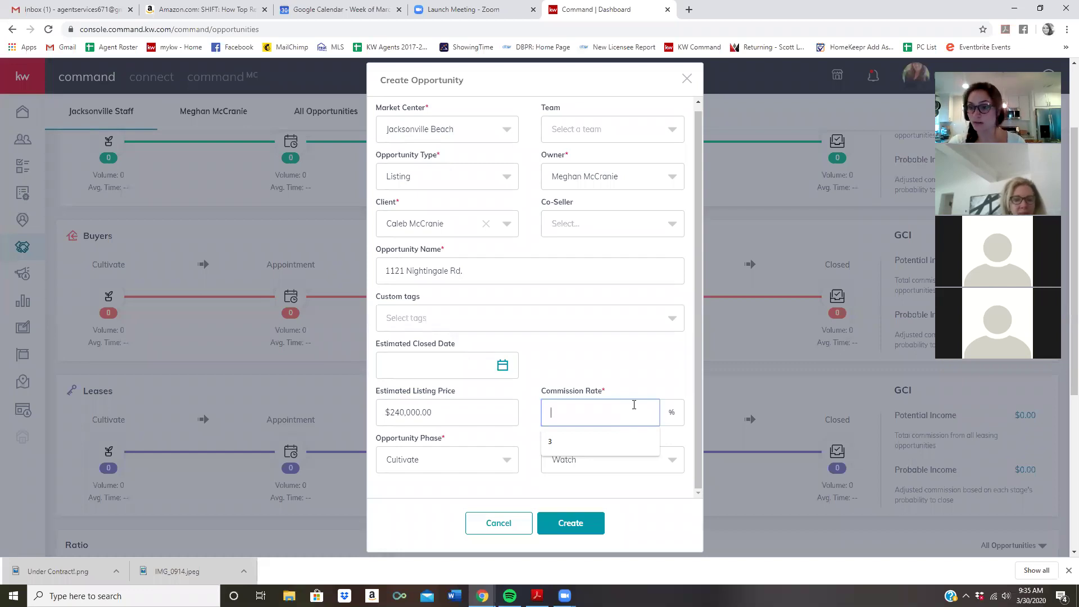
text(3)
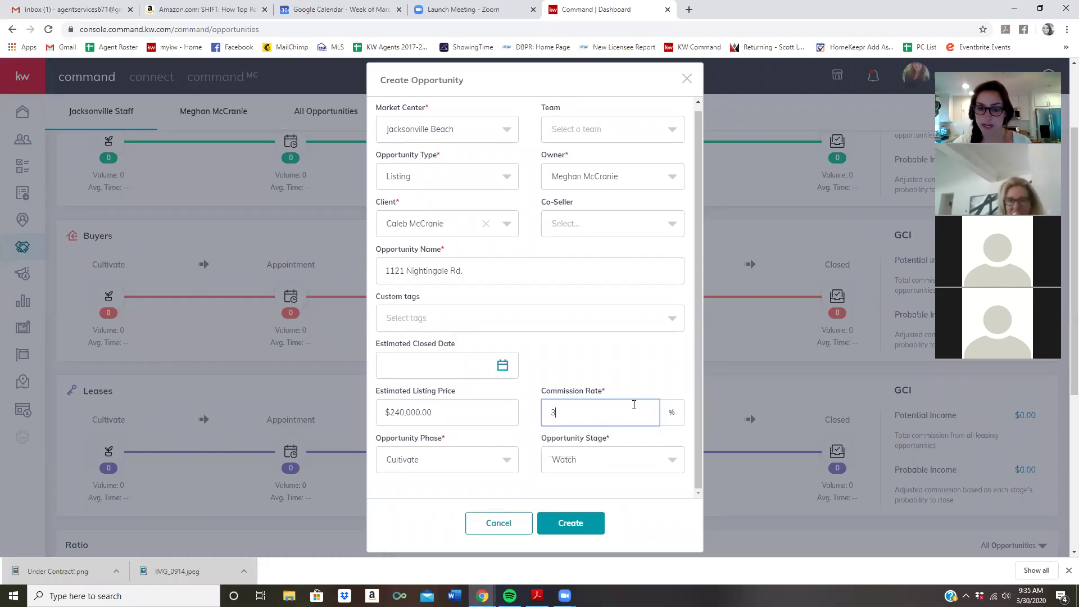
click(585, 371)
scroll(612, 383, down, 1)
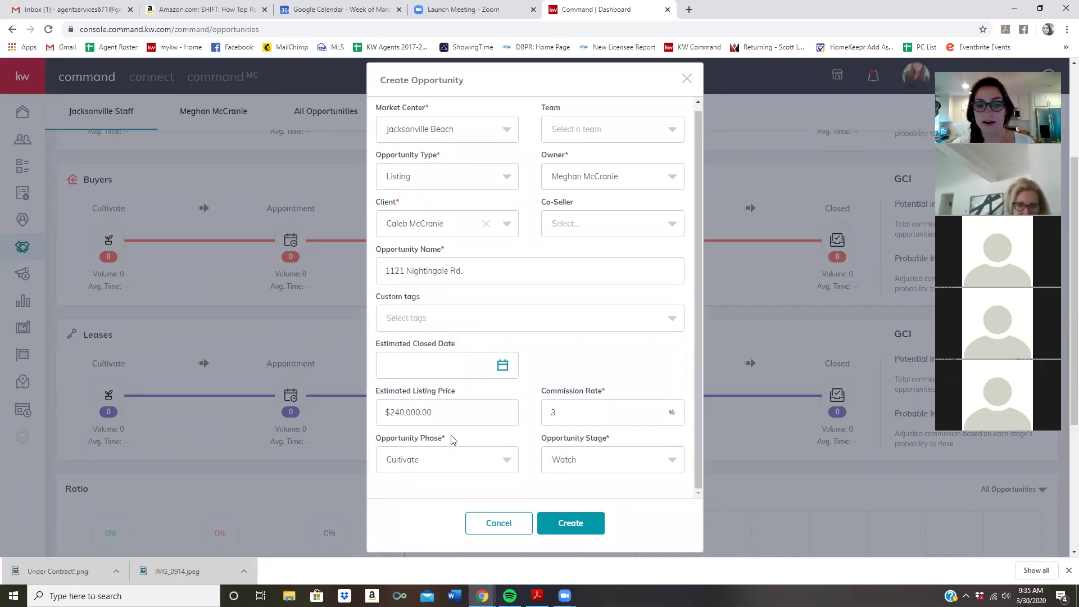
drag(454, 442, 382, 440)
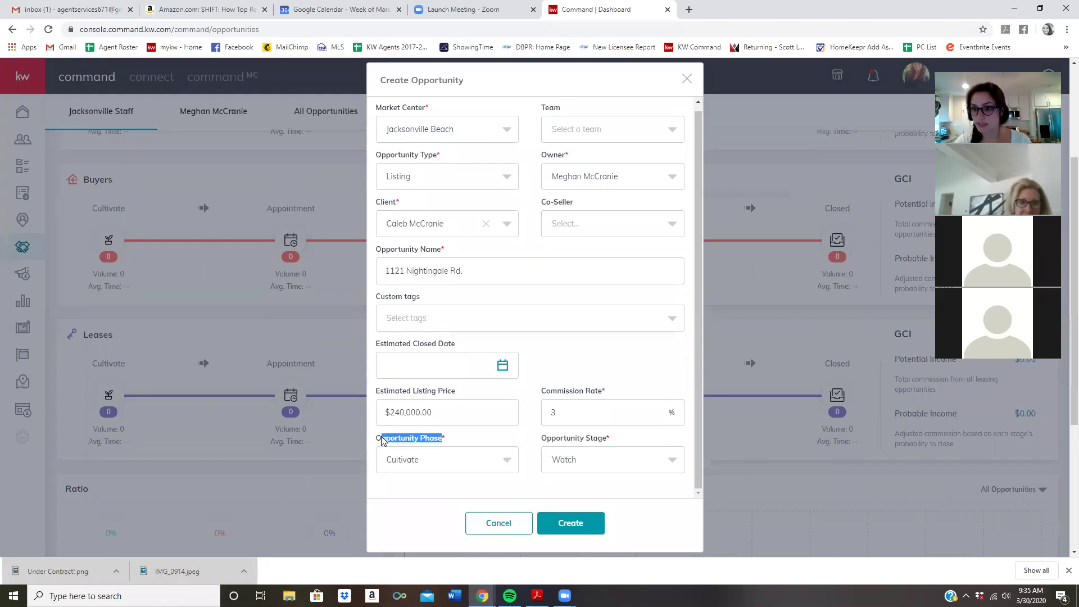
click(459, 439)
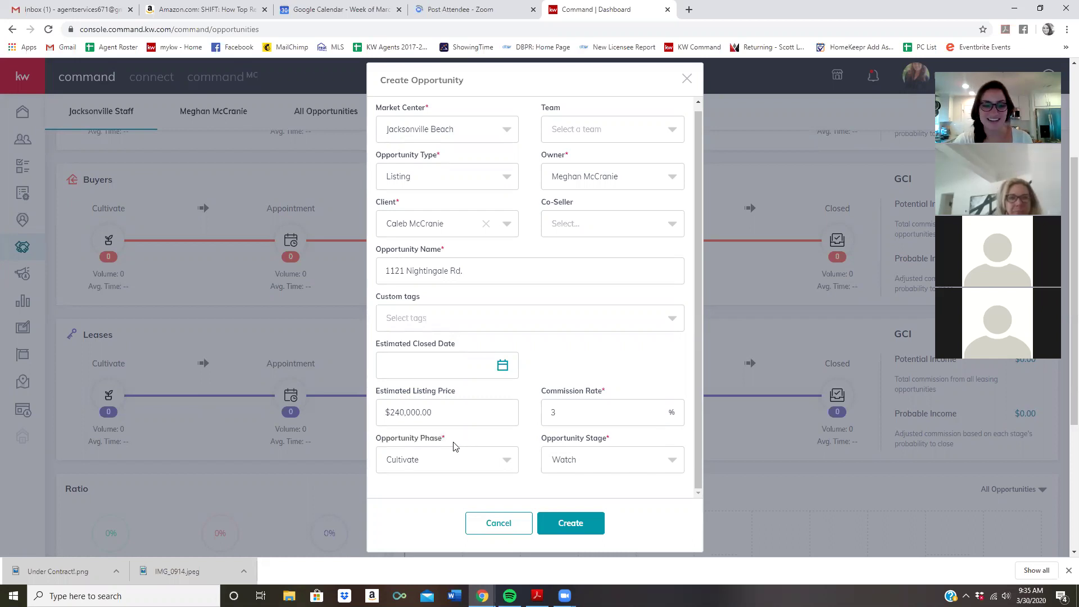
drag(453, 442, 376, 442)
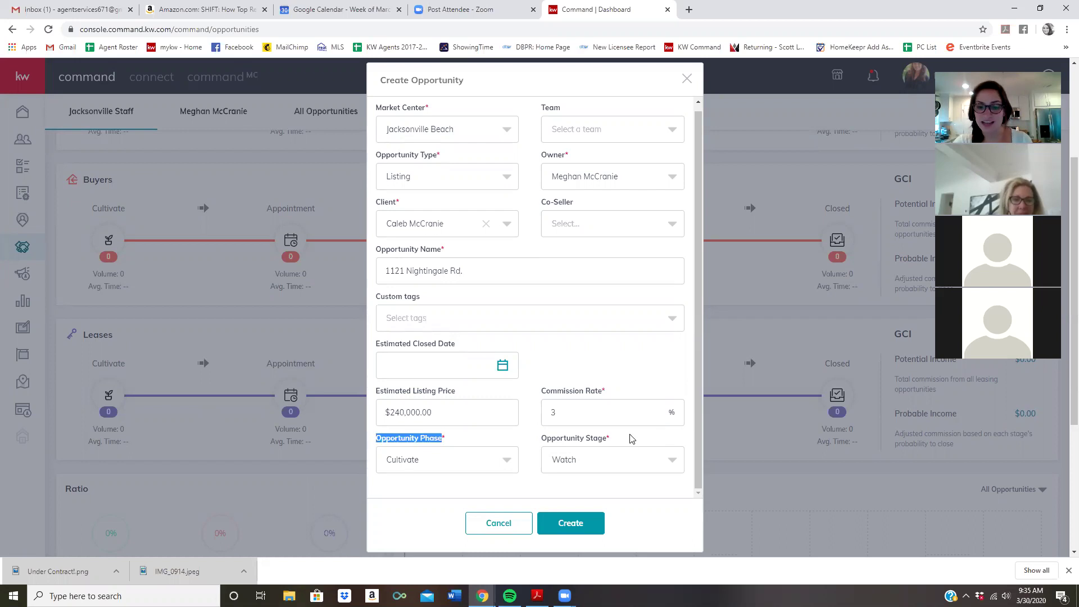
drag(610, 441, 541, 442)
click(527, 439)
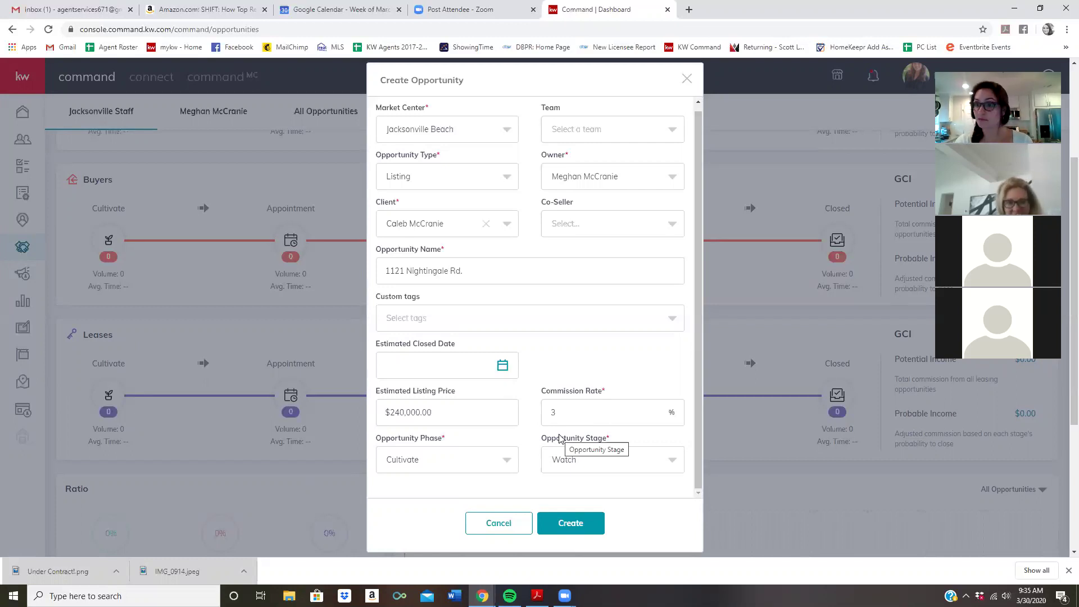
Set the opportunity phase to Active and the stage to Staging
click(464, 462)
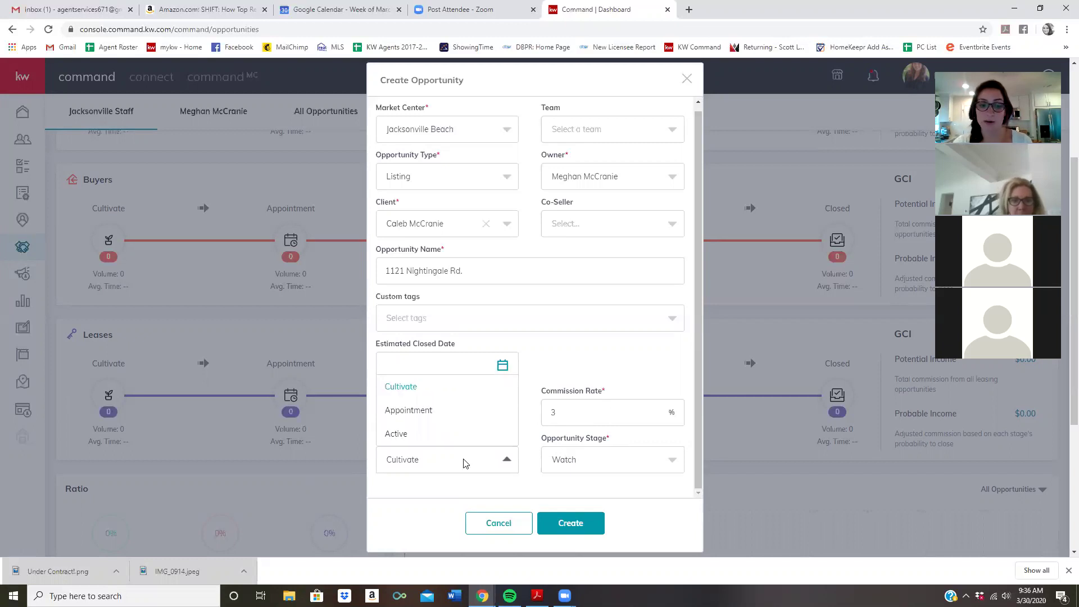
click(404, 443)
click(559, 459)
click(435, 455)
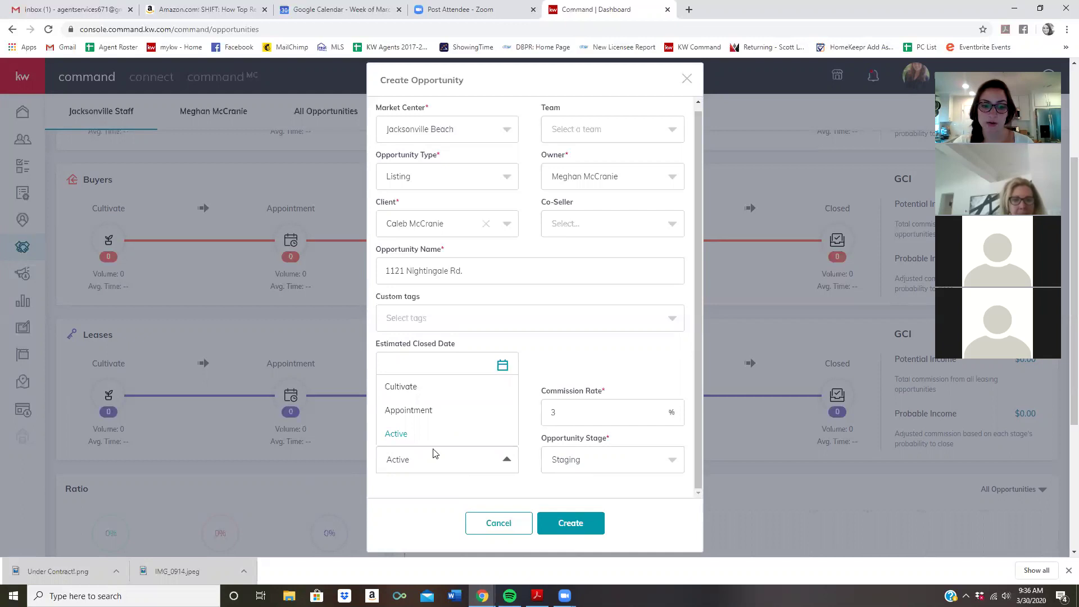
click(425, 458)
click(568, 459)
click(573, 364)
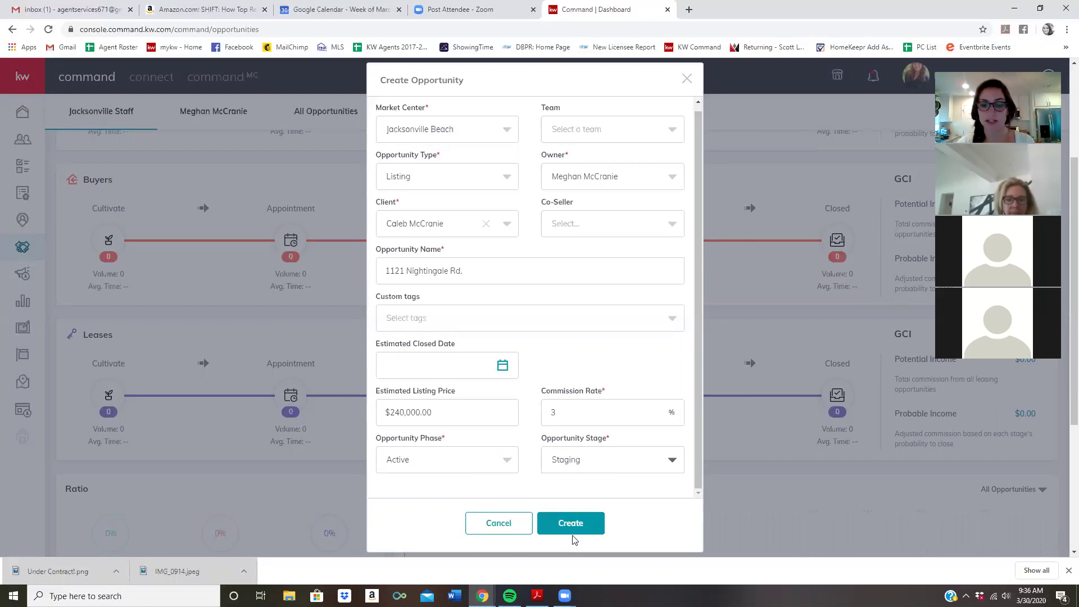
Save the listing opportunity, then dismiss the Select from Listings search without linking one
click(572, 521)
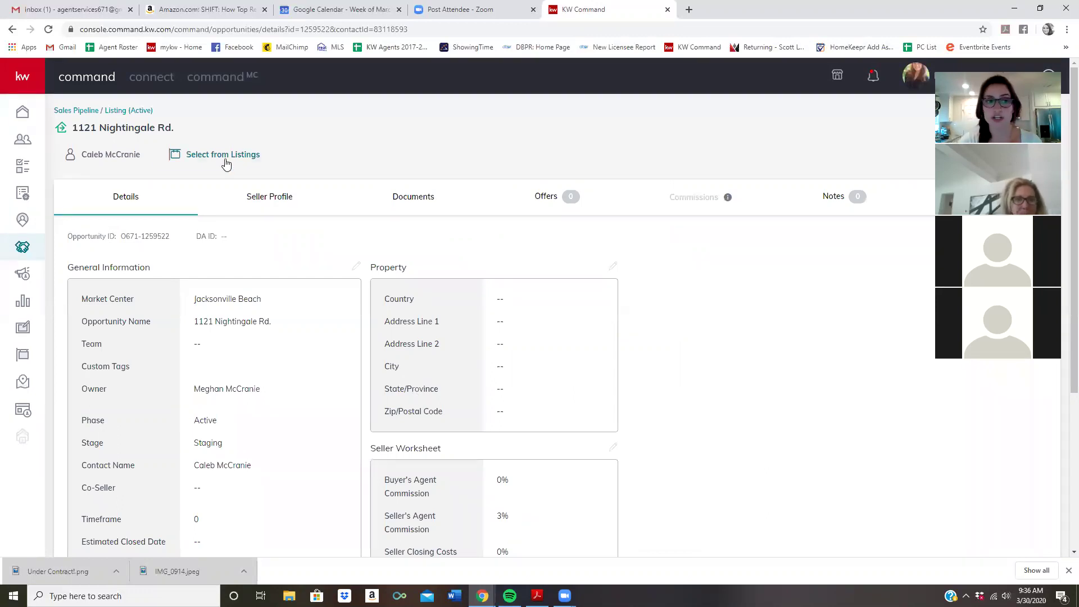
click(195, 153)
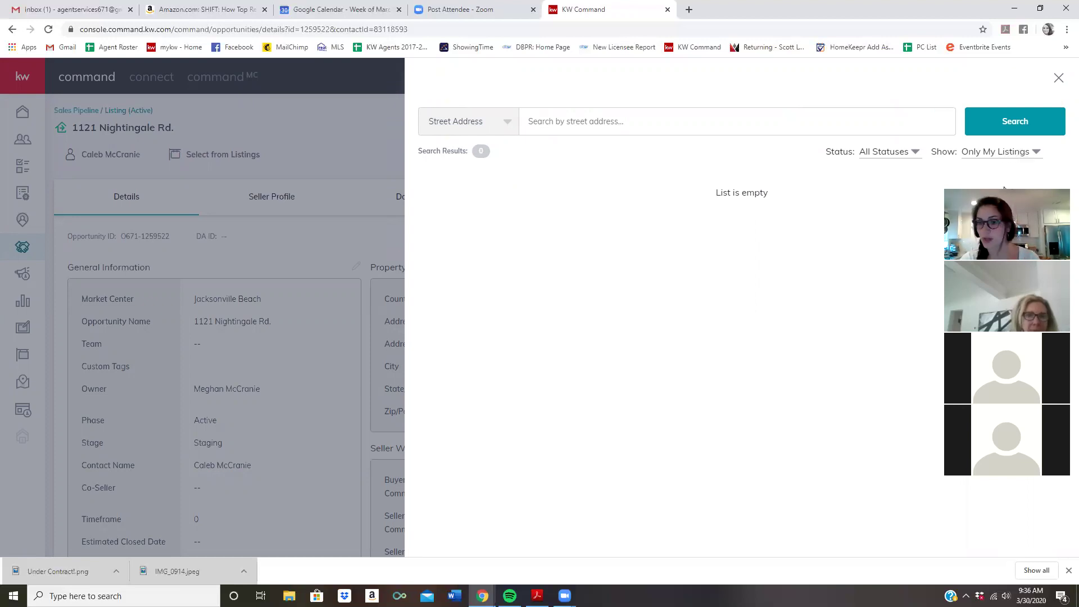
drag(1004, 191, 995, 146)
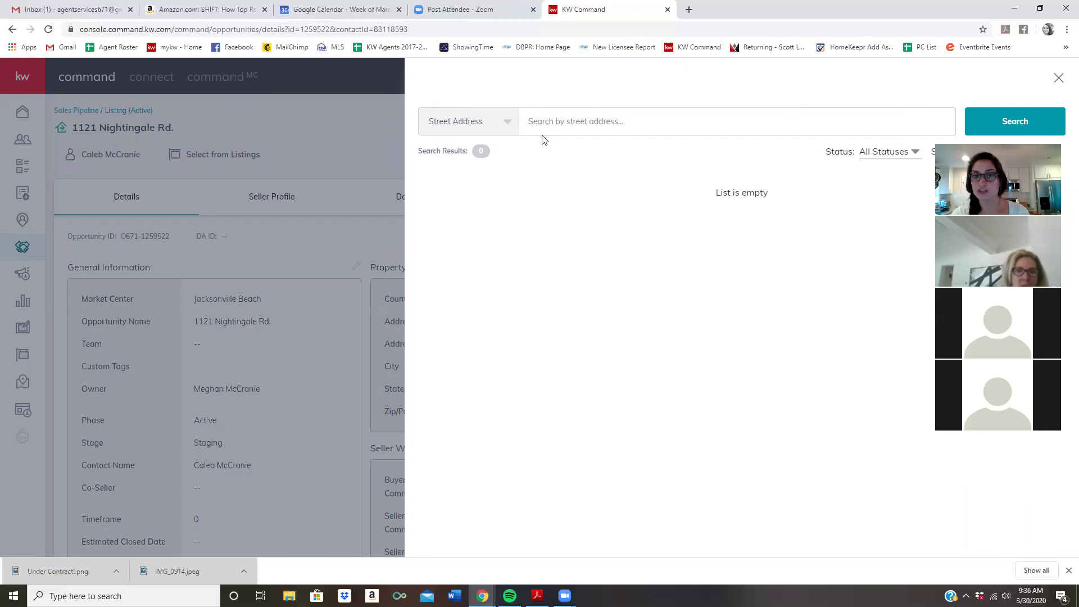
click(1059, 79)
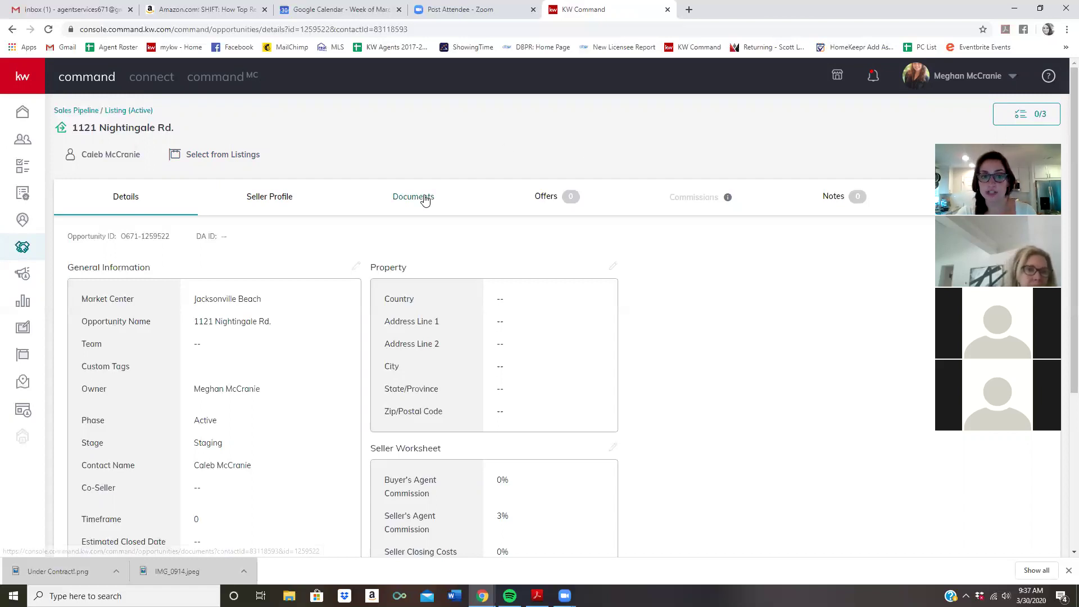
Go to the opportunity's Documents tab and choose Start a Transaction
click(424, 199)
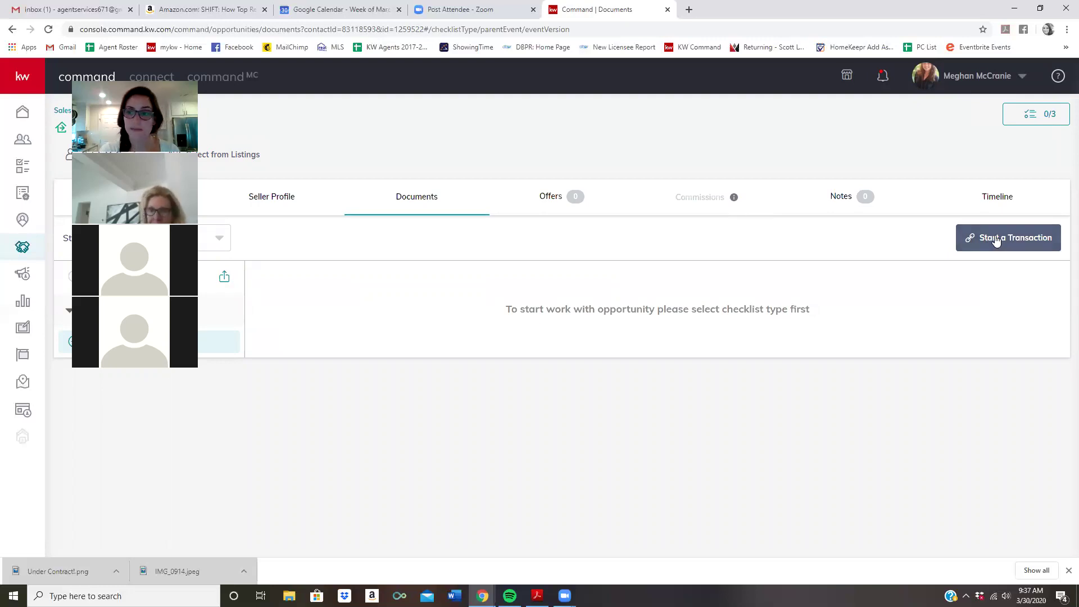
click(996, 240)
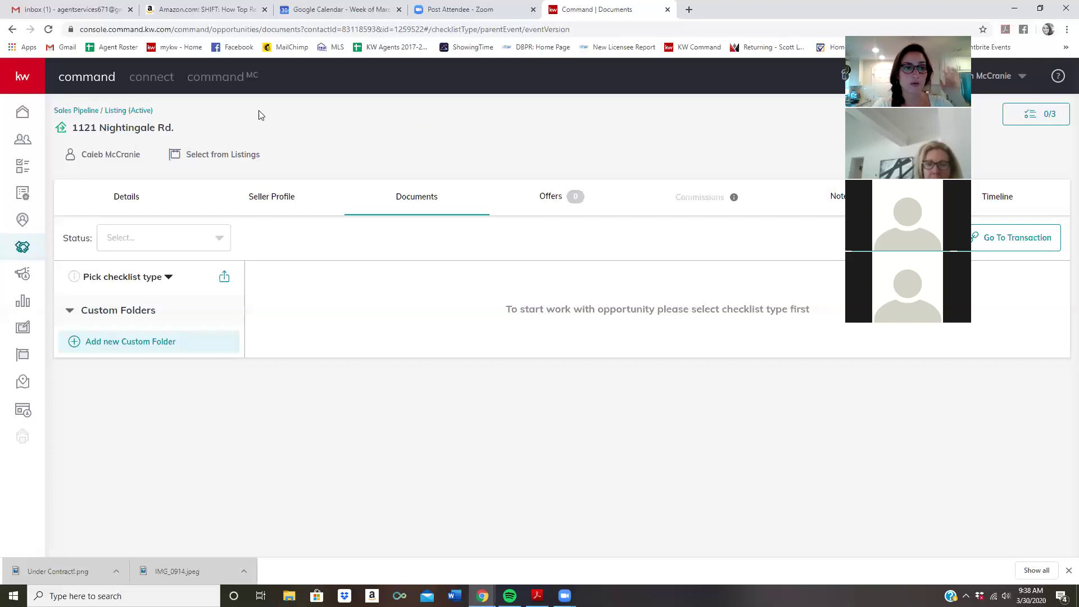
Start a new Social design under Designs with Import photos & Text from a Listing enabled
click(23, 331)
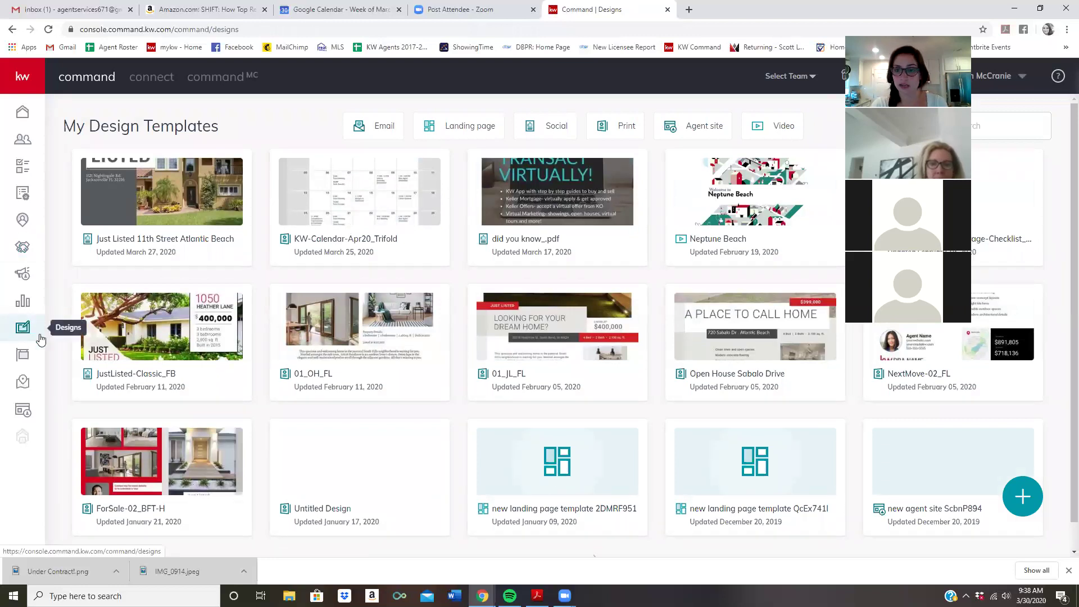
click(1023, 495)
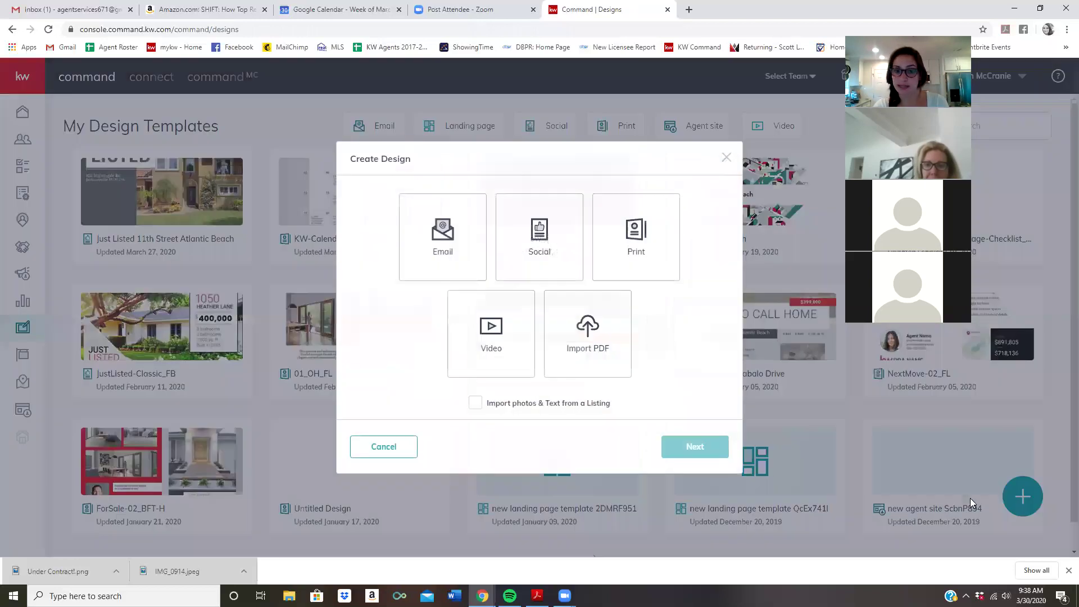
click(560, 219)
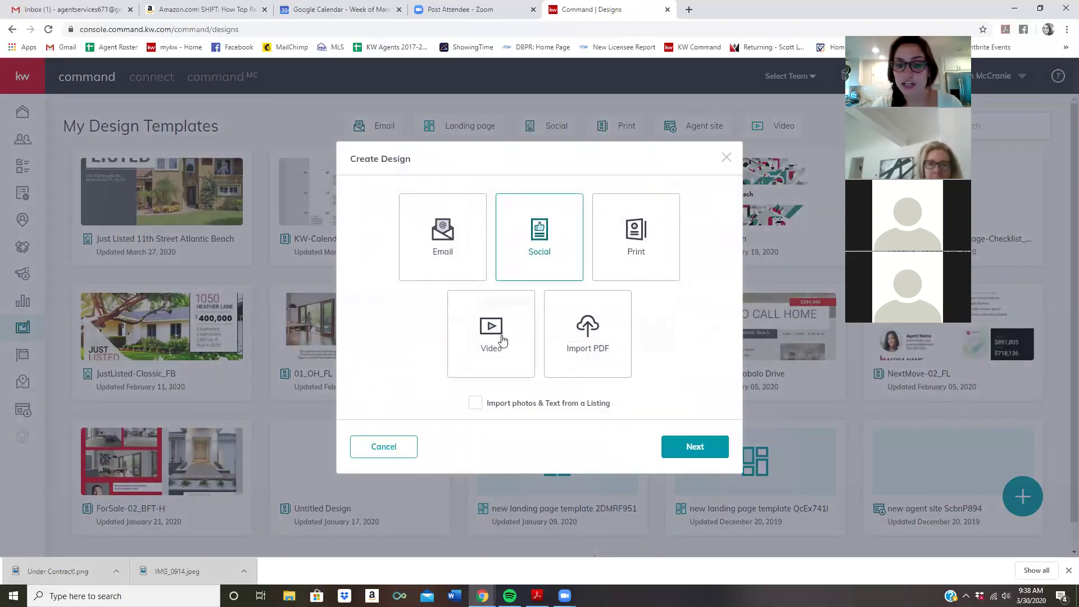
click(550, 405)
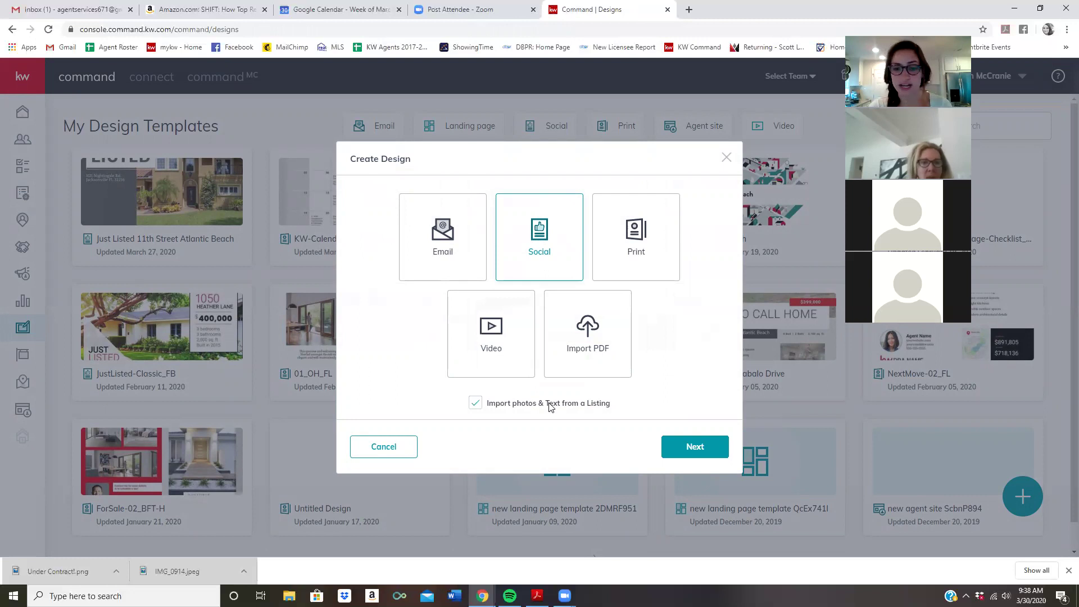
click(691, 454)
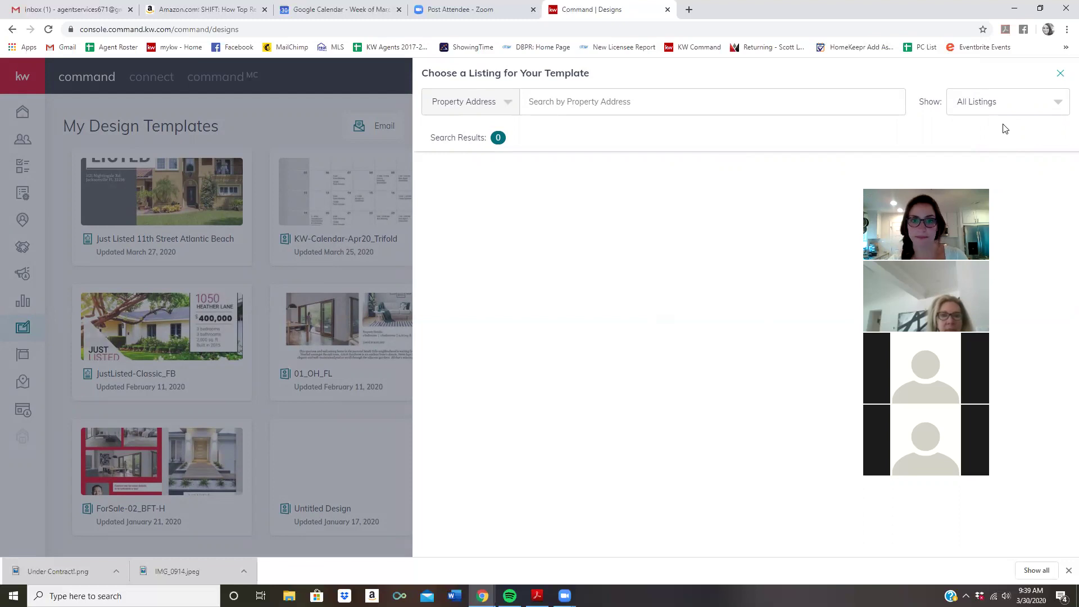
Search listings by the property address and select the matching listing for the design
click(551, 99)
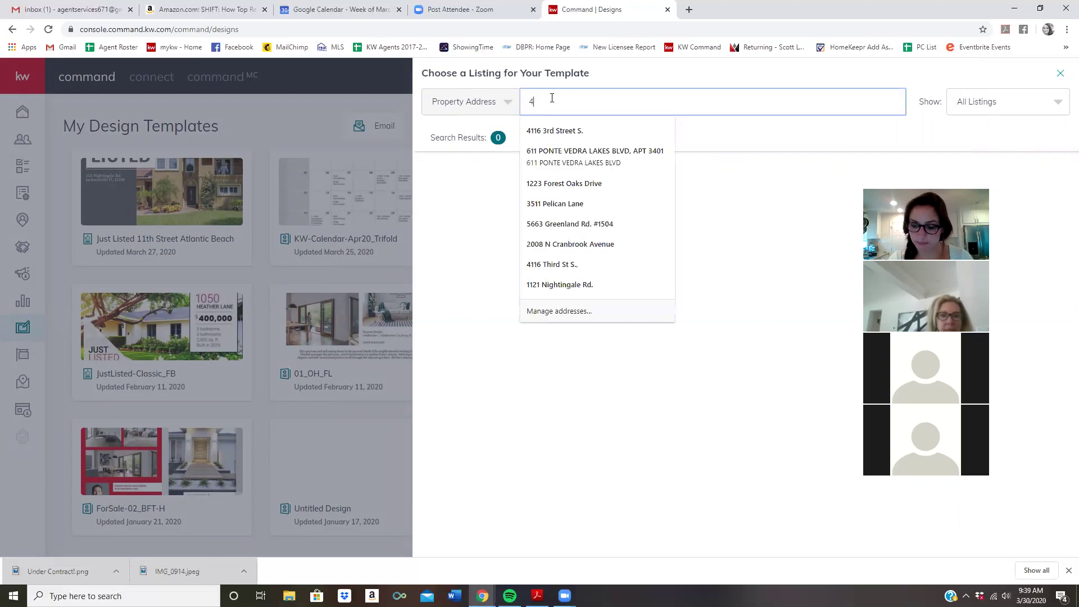
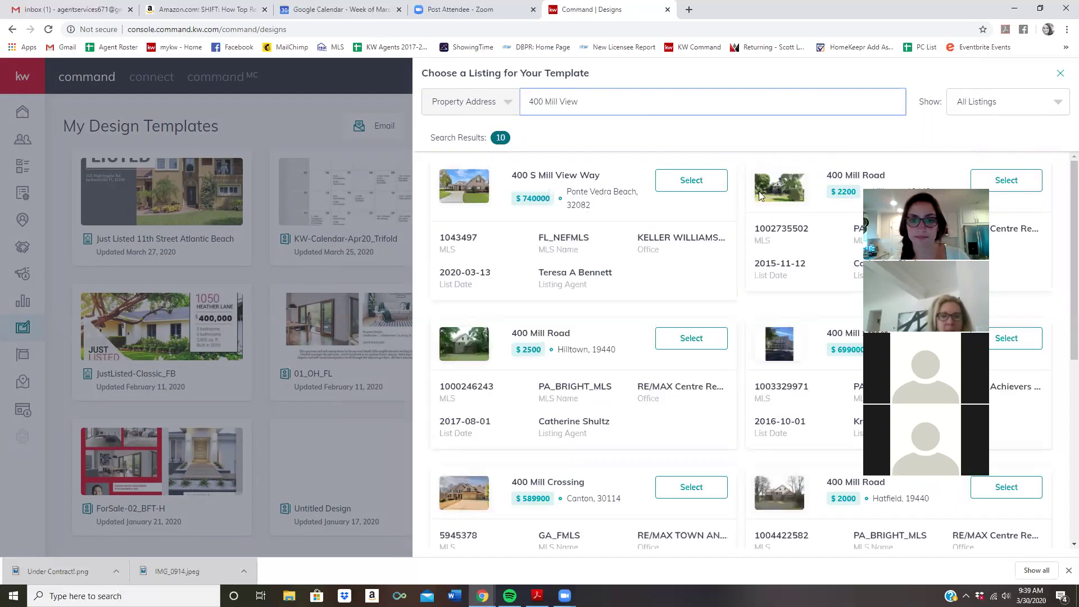
click(685, 183)
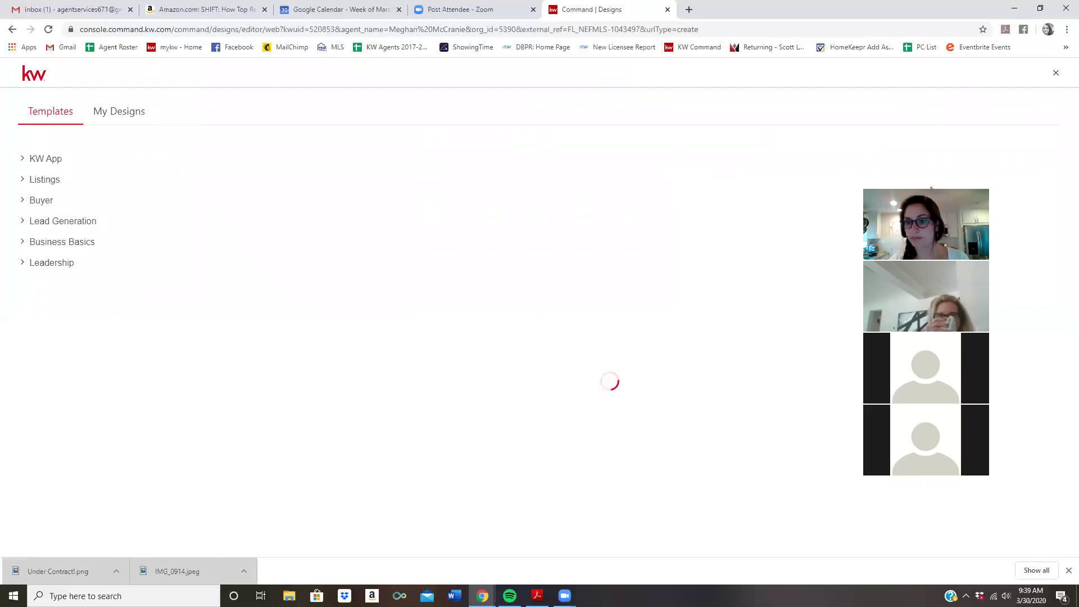
Check My Designs, then return to Templates and expand the Listings category
drag(931, 188, 985, 52)
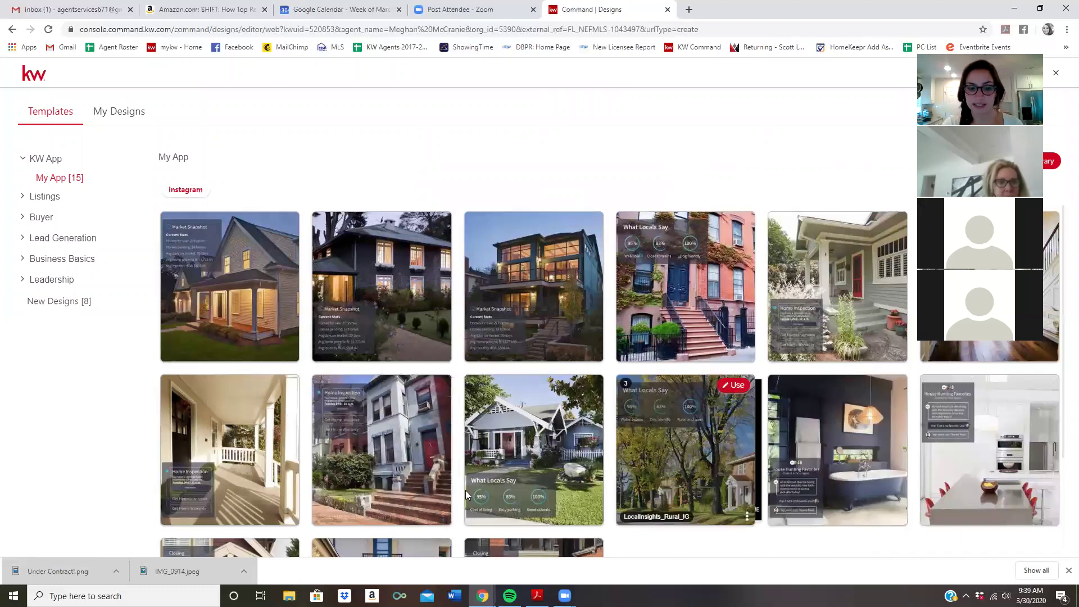
scroll(465, 488, down, 2)
scroll(464, 490, up, 3)
click(119, 113)
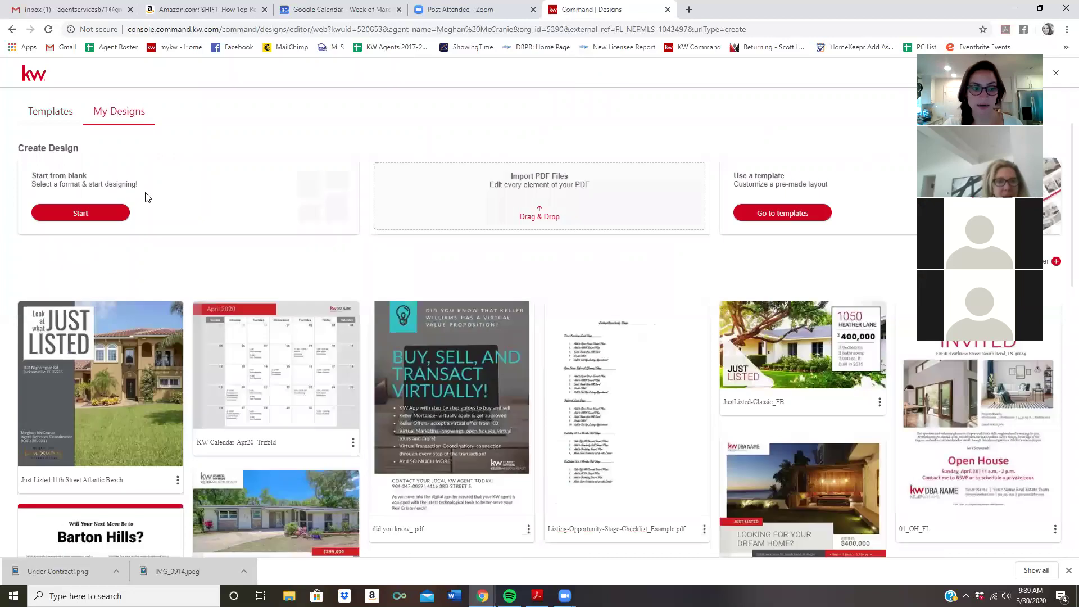
click(48, 112)
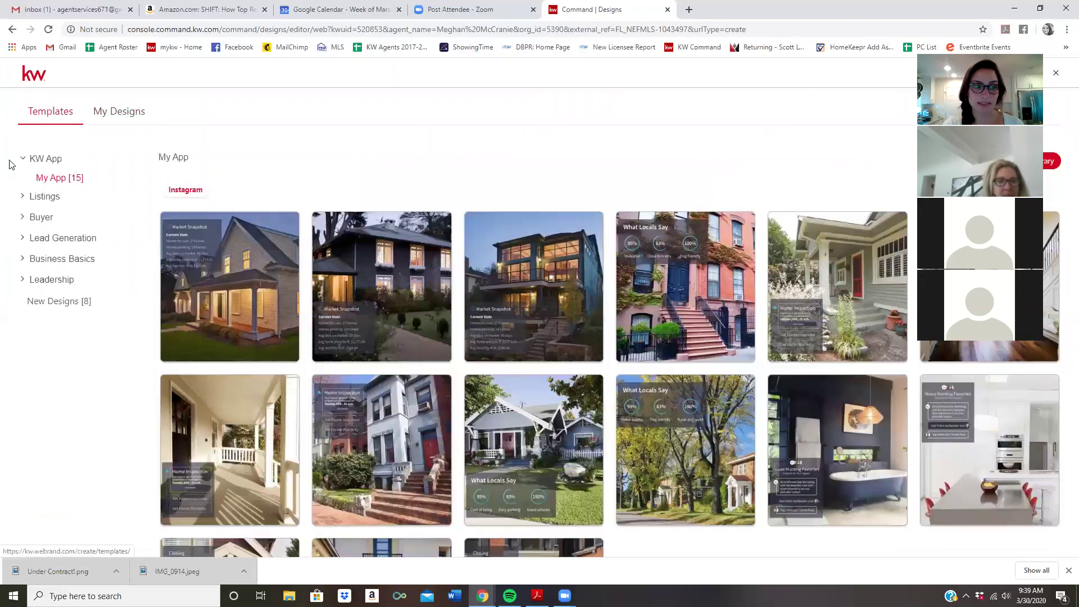
click(49, 198)
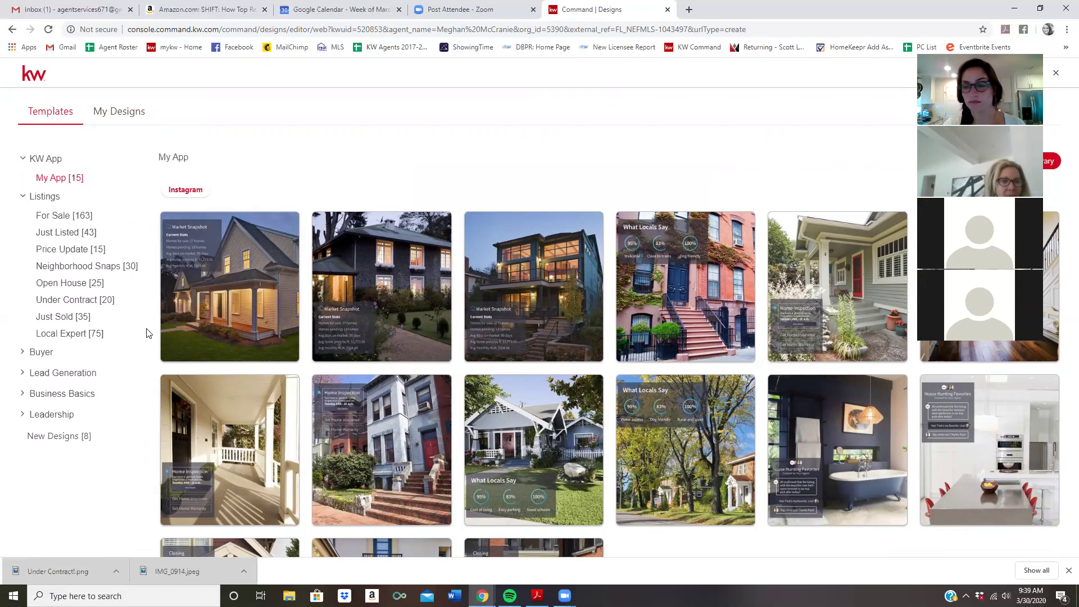
Compare the Just Listed format tabs, then use the Instagram JustListed_02_IG template
click(52, 234)
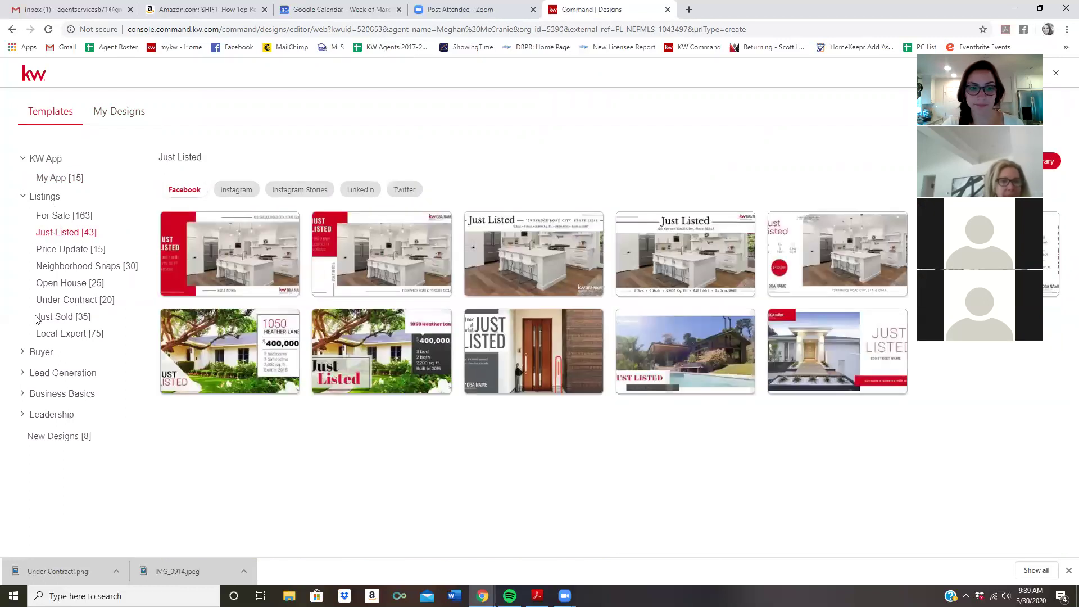
click(184, 189)
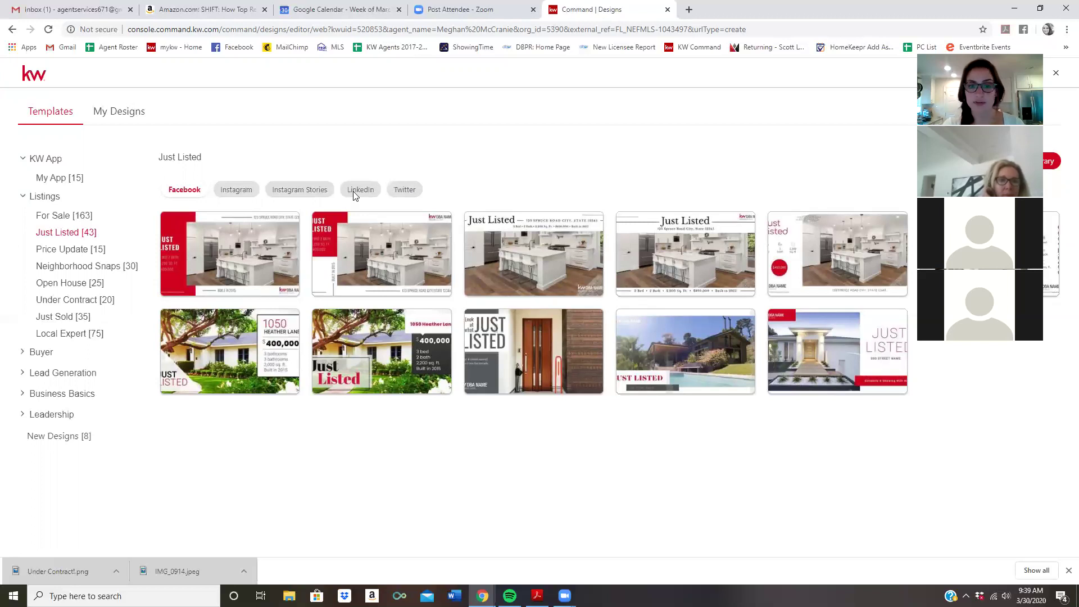
click(234, 194)
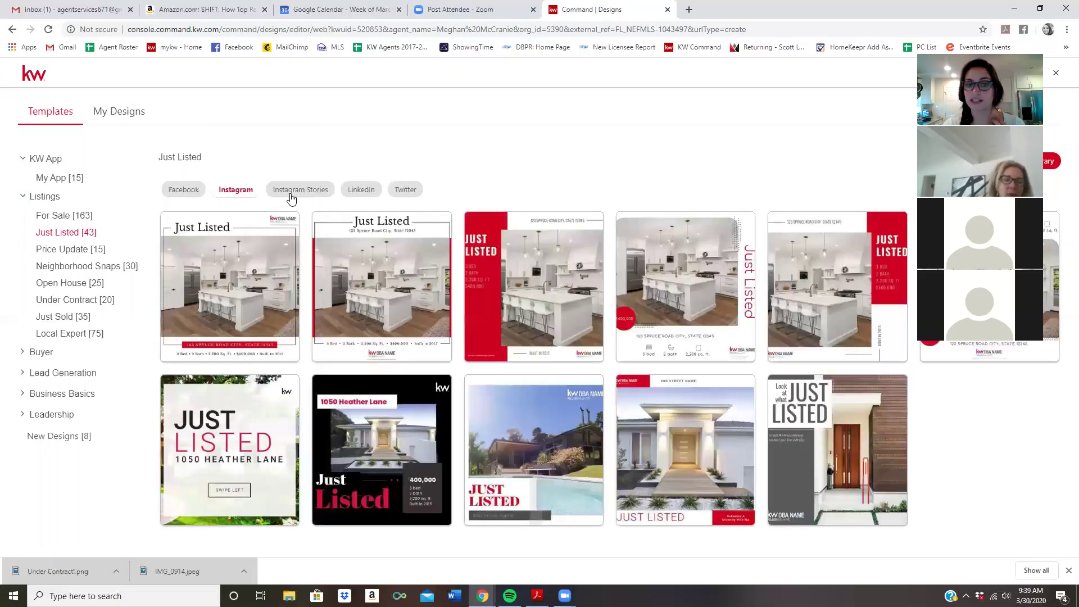
click(291, 197)
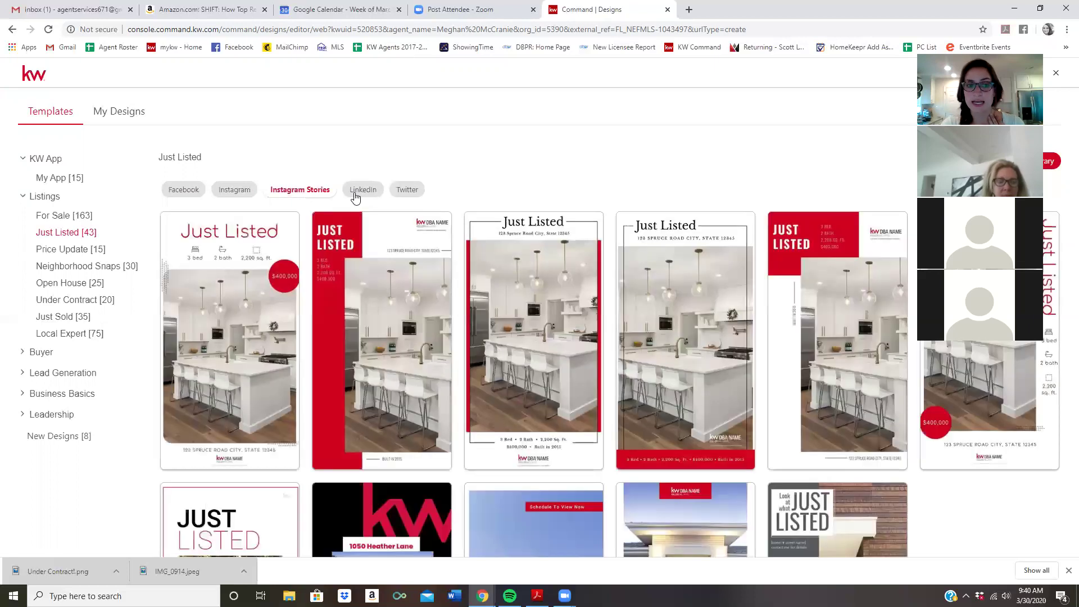
click(370, 192)
click(400, 192)
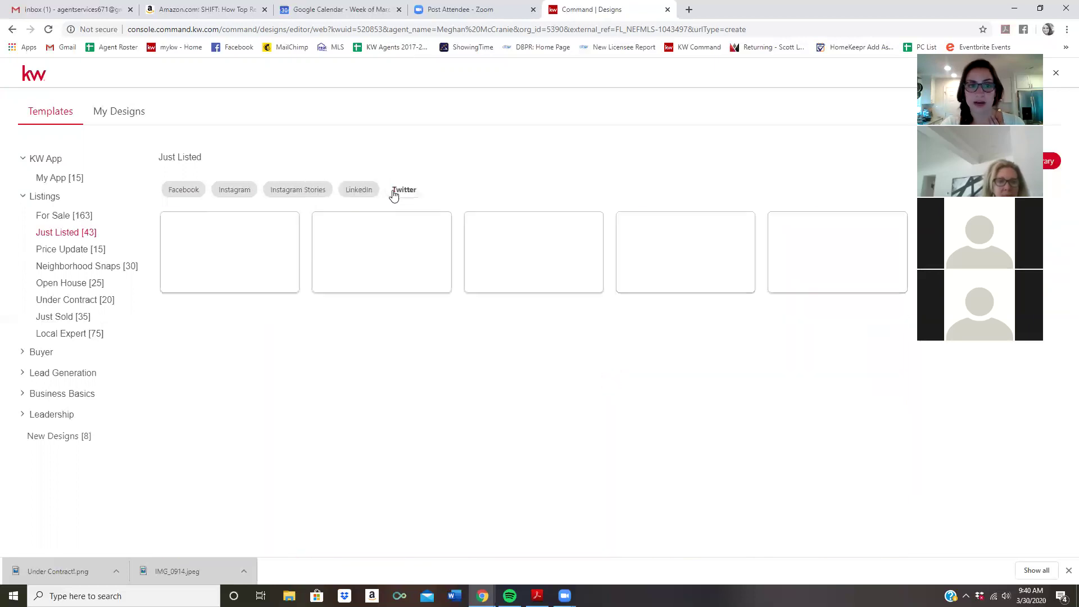
click(296, 191)
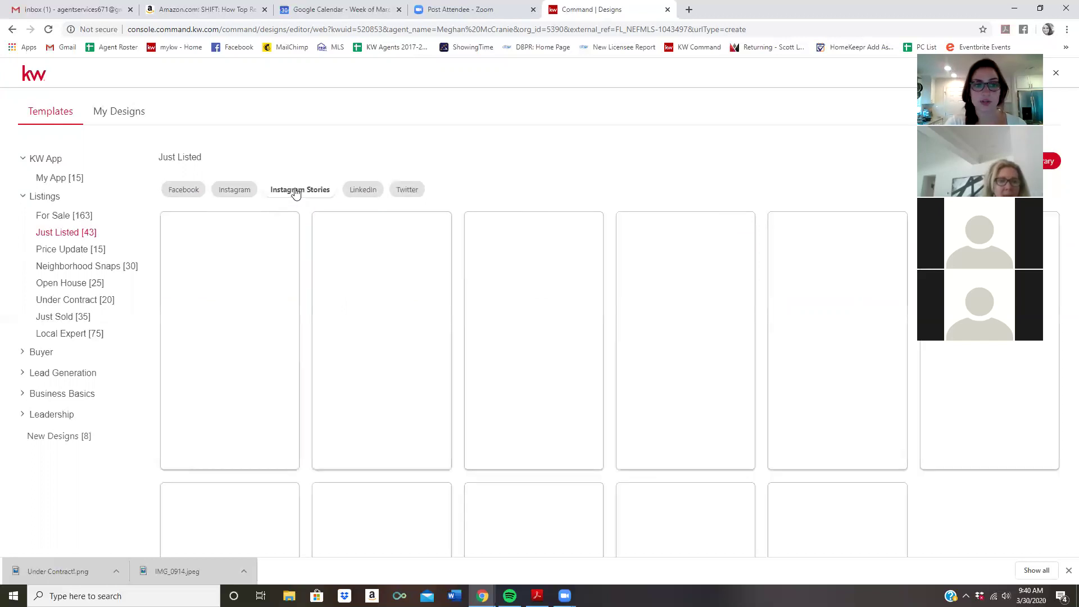
click(214, 190)
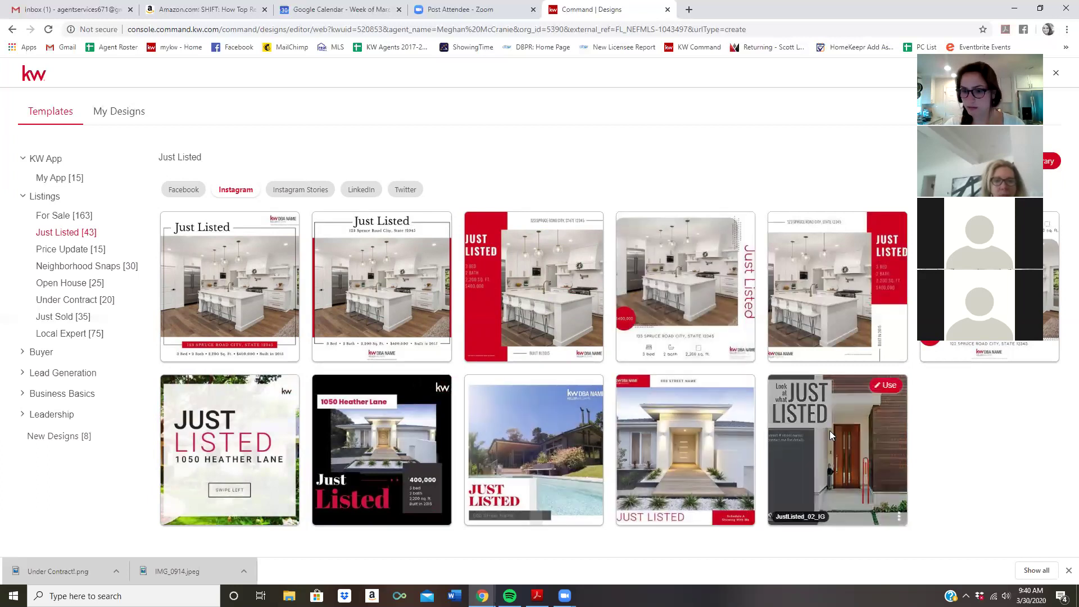
click(740, 389)
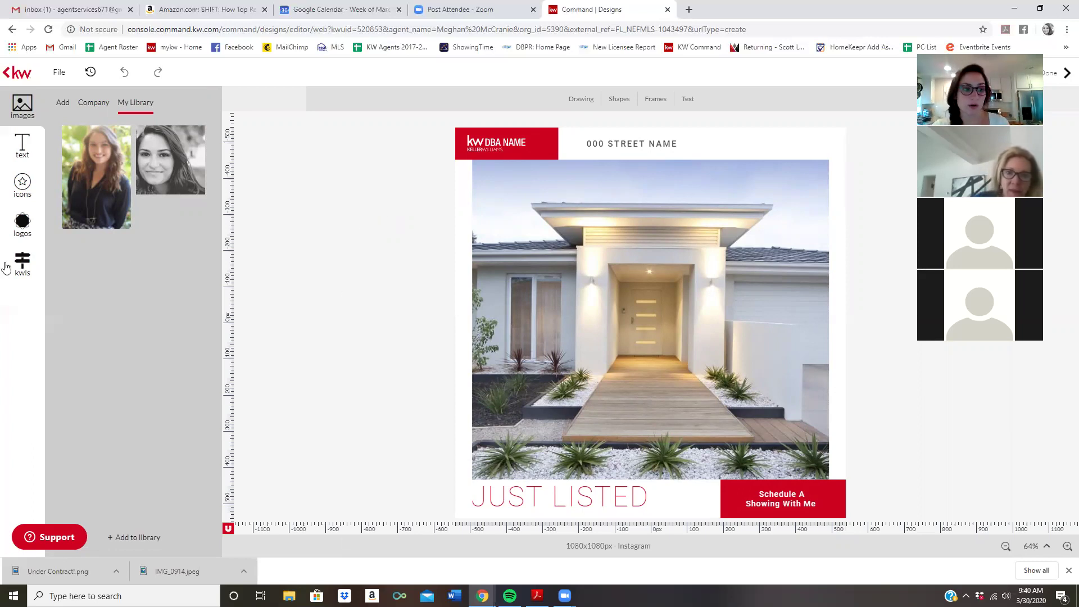
click(22, 262)
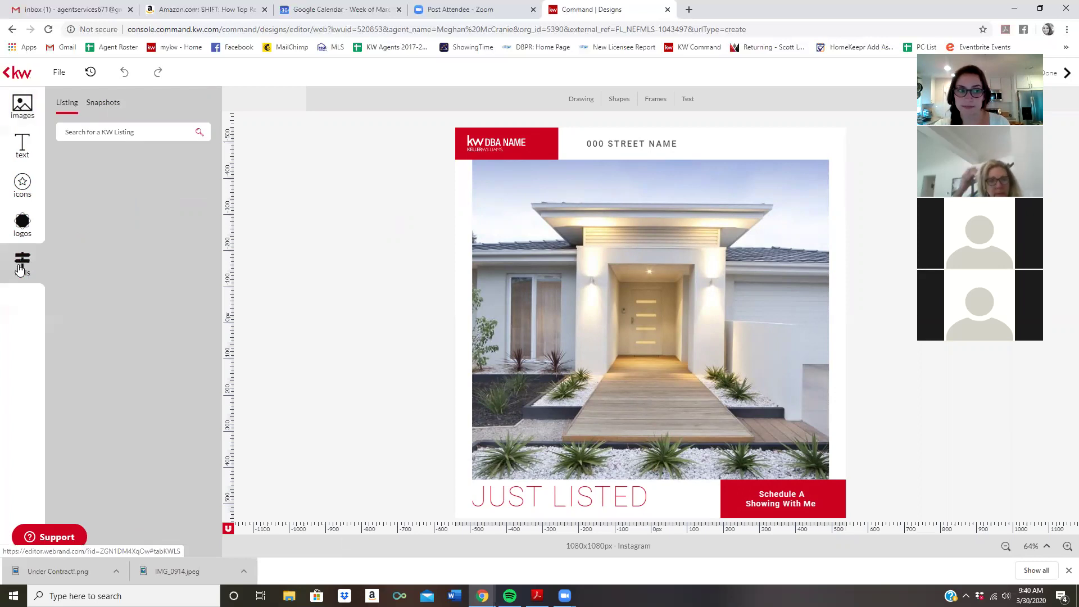
click(102, 124)
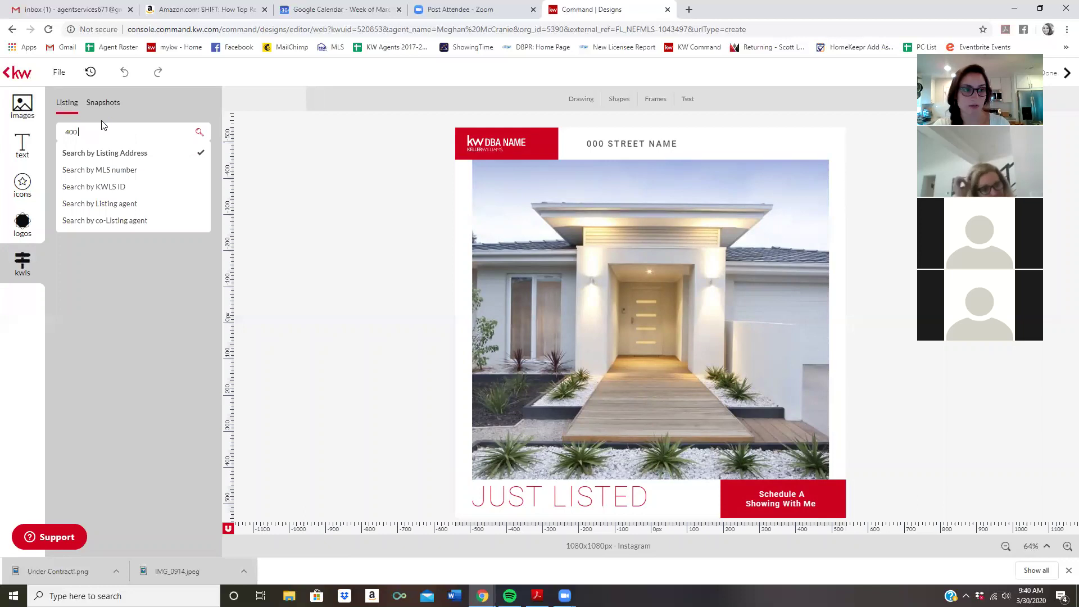
key(Return)
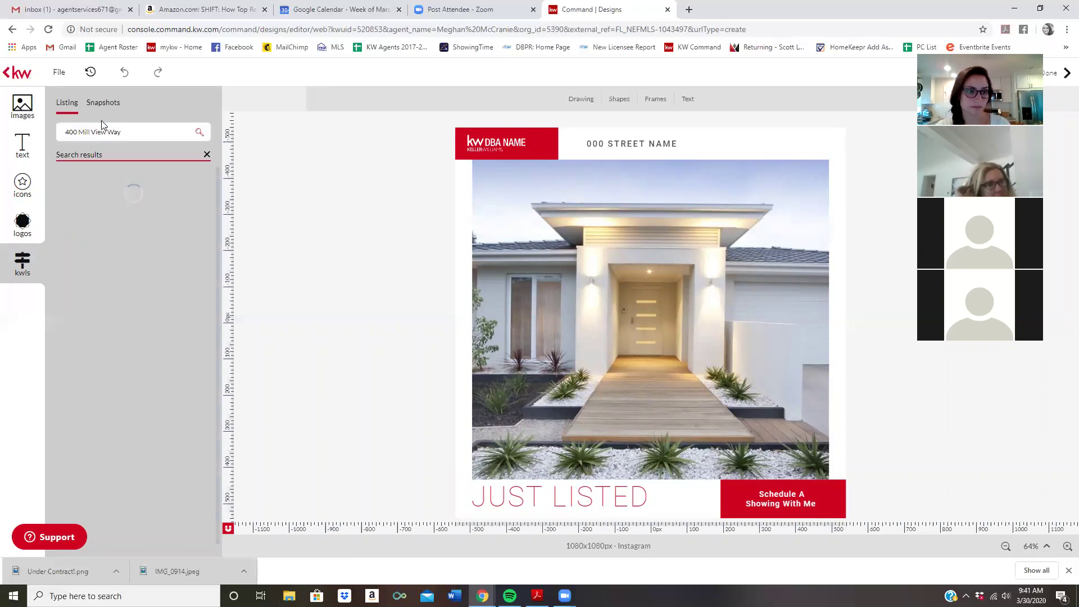
click(192, 222)
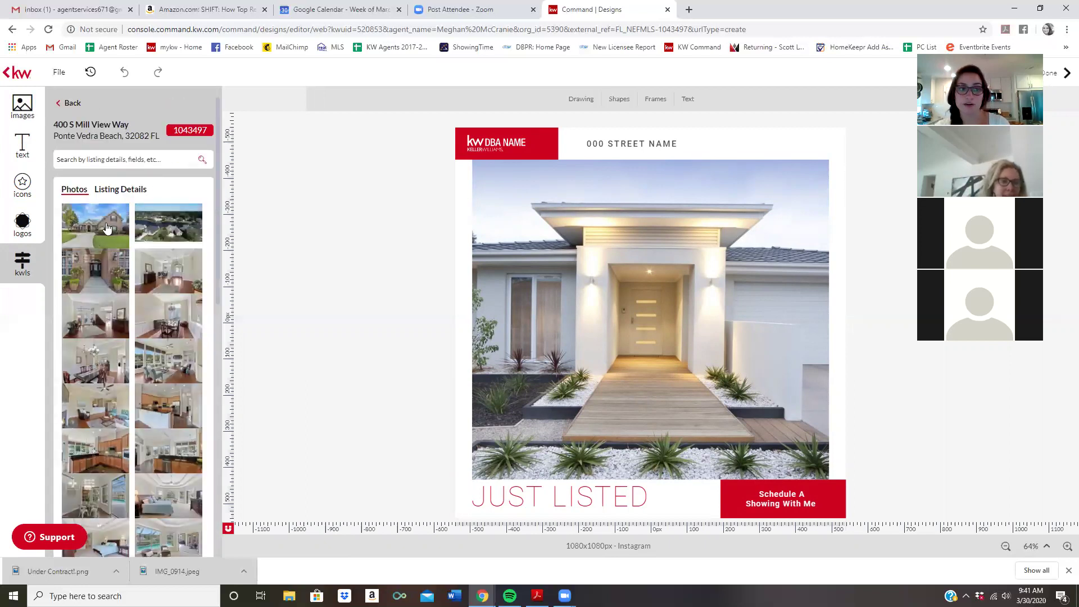
click(116, 190)
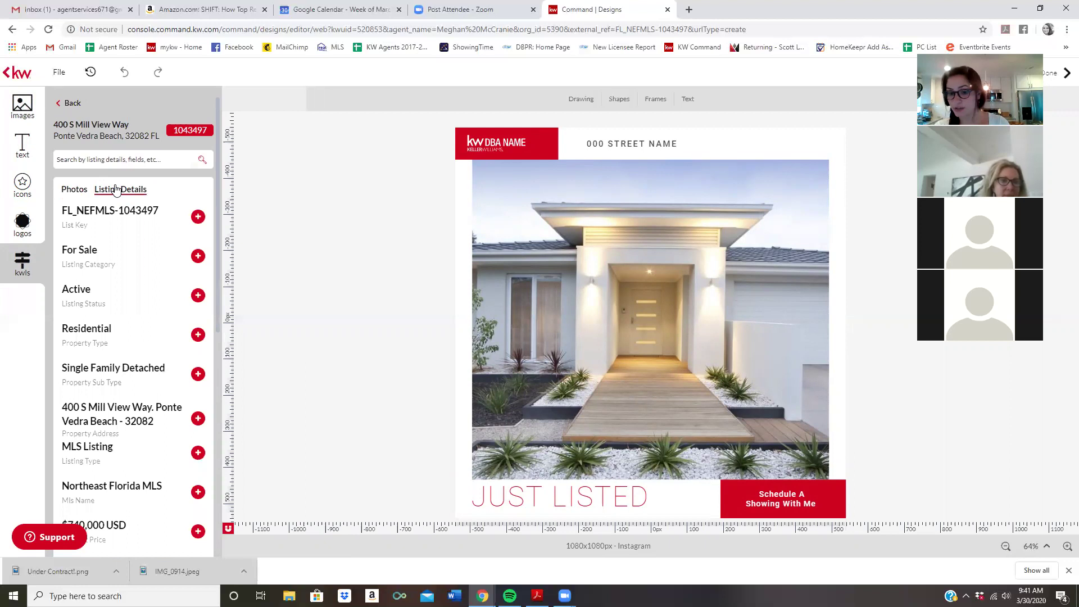
click(71, 190)
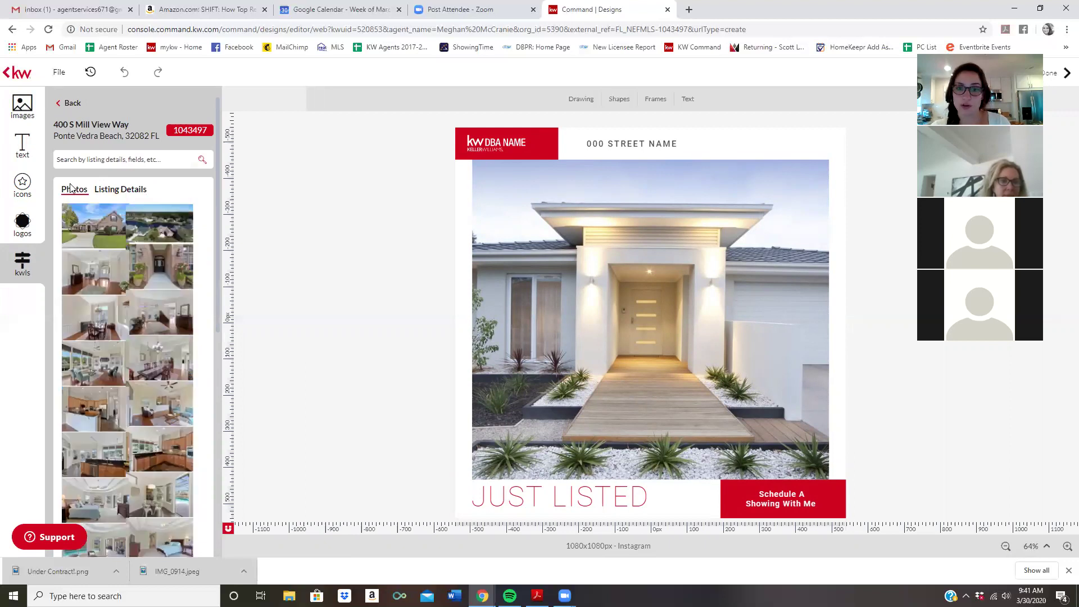
Add the first listing photo to the design, then delete it and undo to restore the template photo
mouse_move(94, 237)
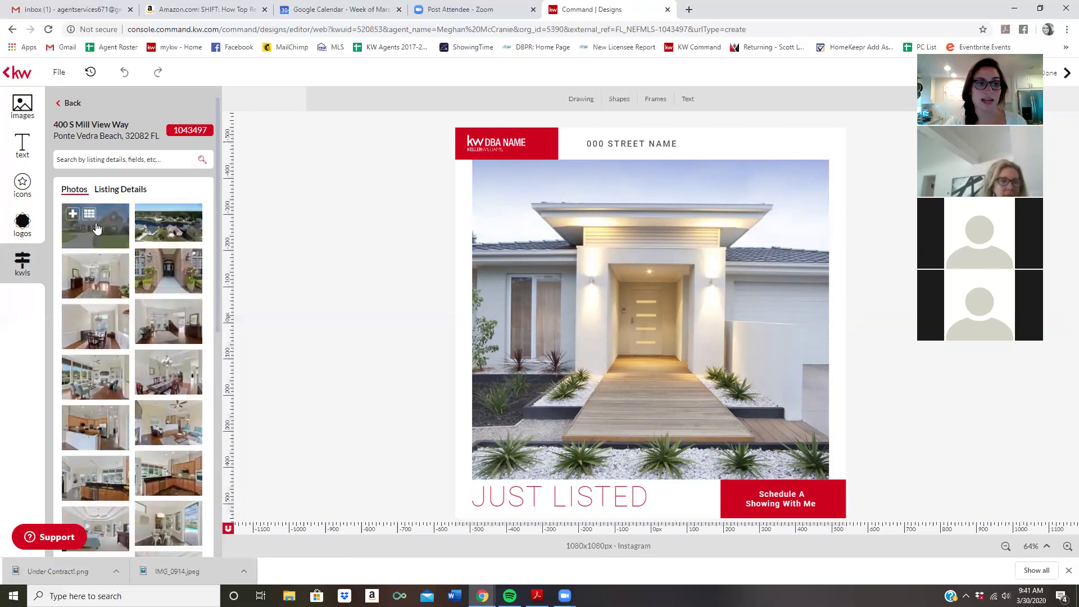
click(94, 237)
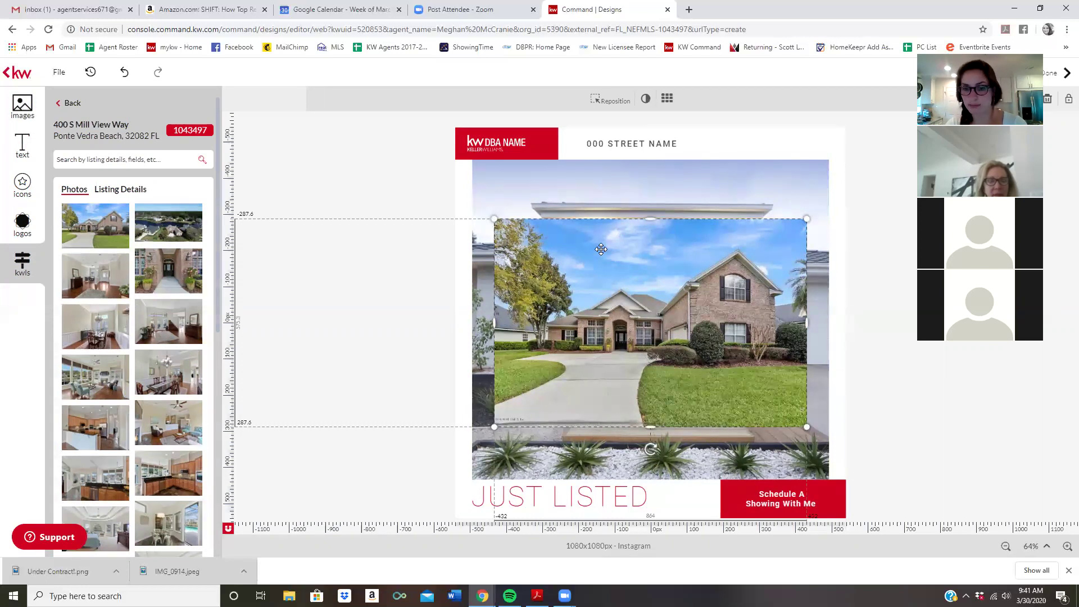
key(Delete)
key(ctrl+z)
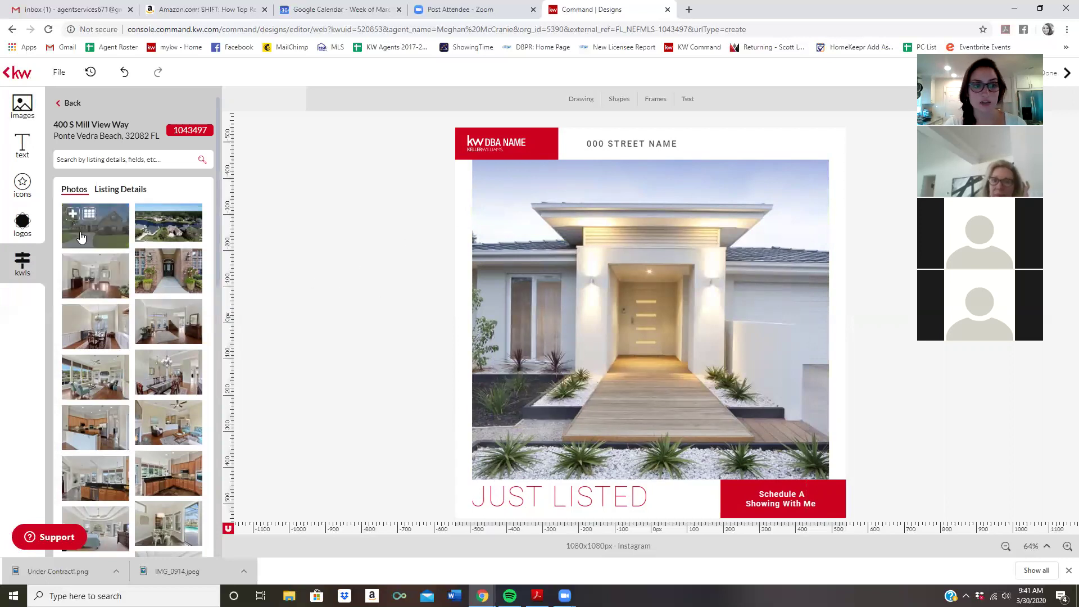
Swap the template's main house photo for the listing's brick-house exterior shot
drag(99, 228, 347, 255)
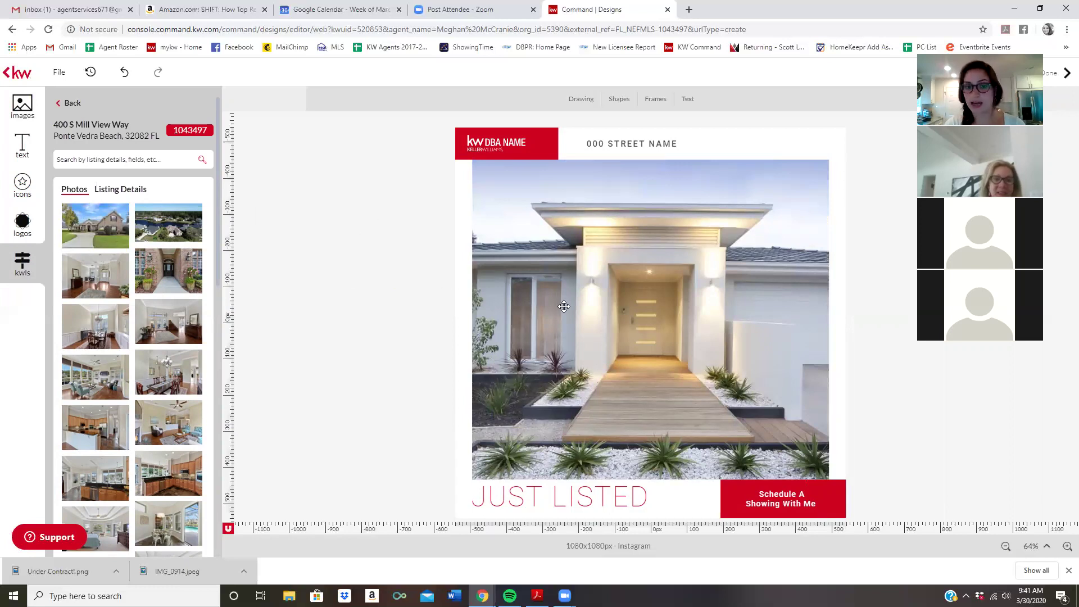
click(668, 202)
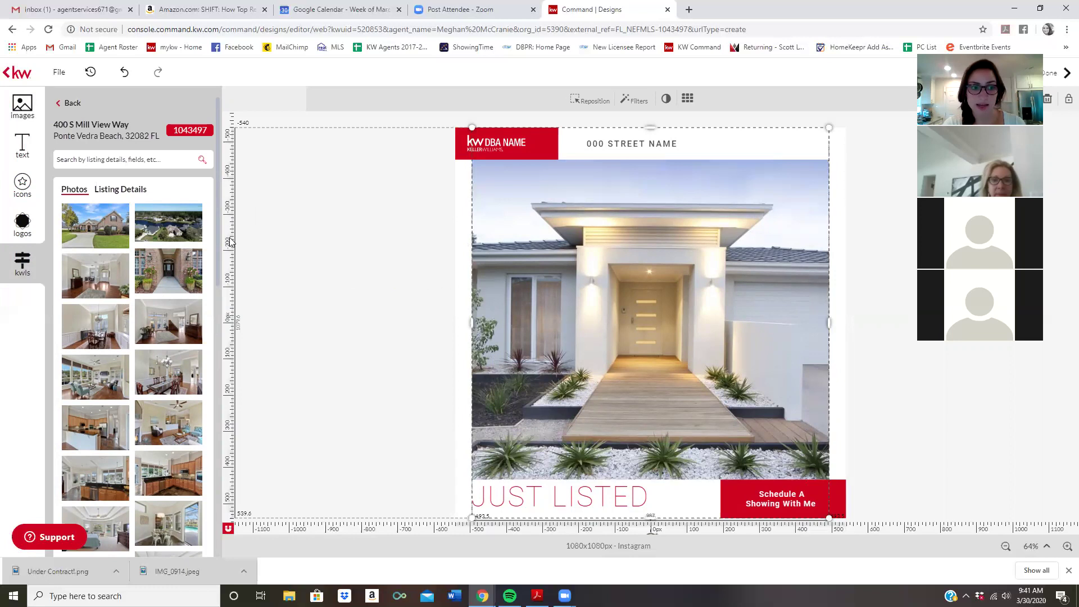
mouse_move(90, 221)
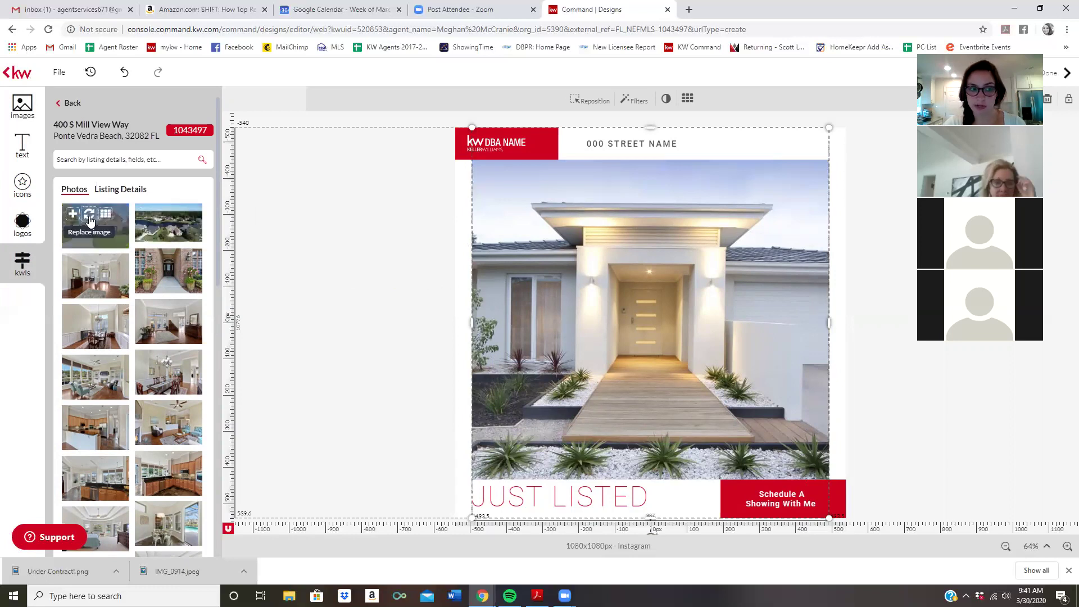
click(90, 221)
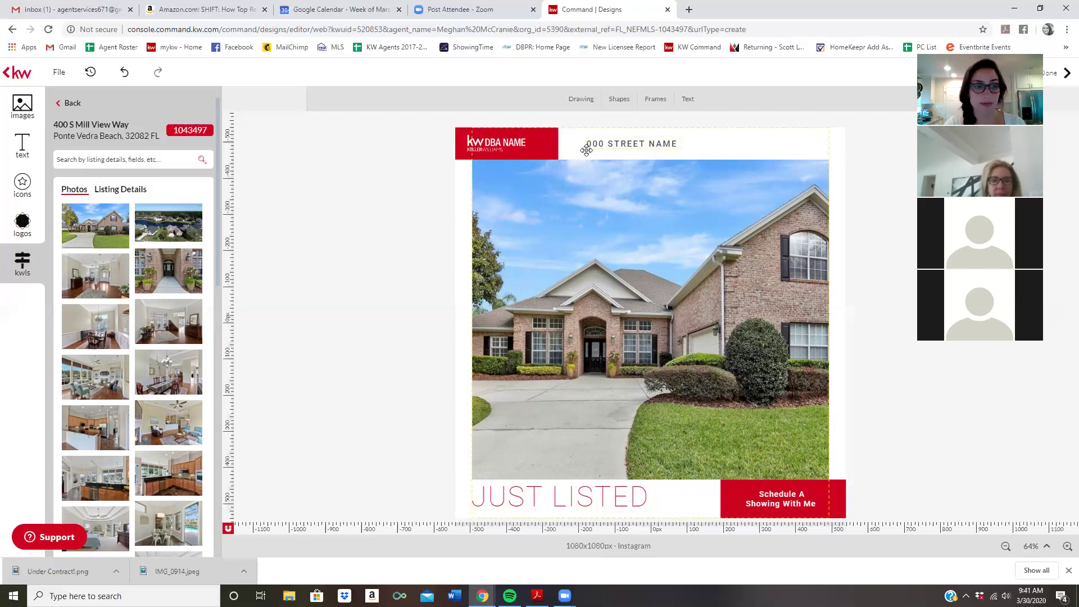
Fill the 000 STREET NAME text with the listing's property address and widen its box
click(123, 195)
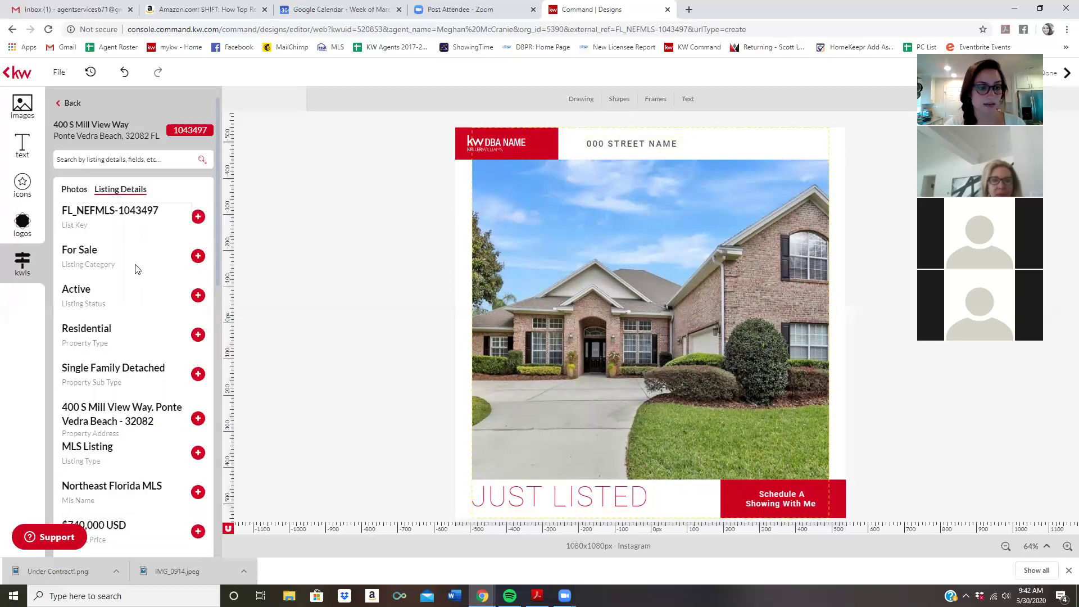
scroll(139, 265, down, 2)
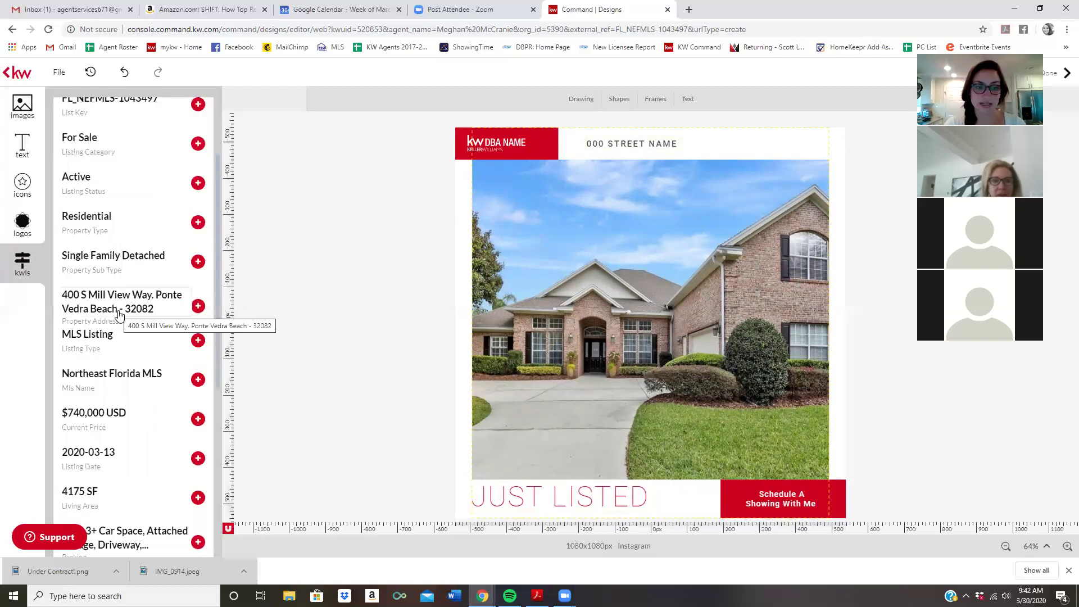
click(631, 145)
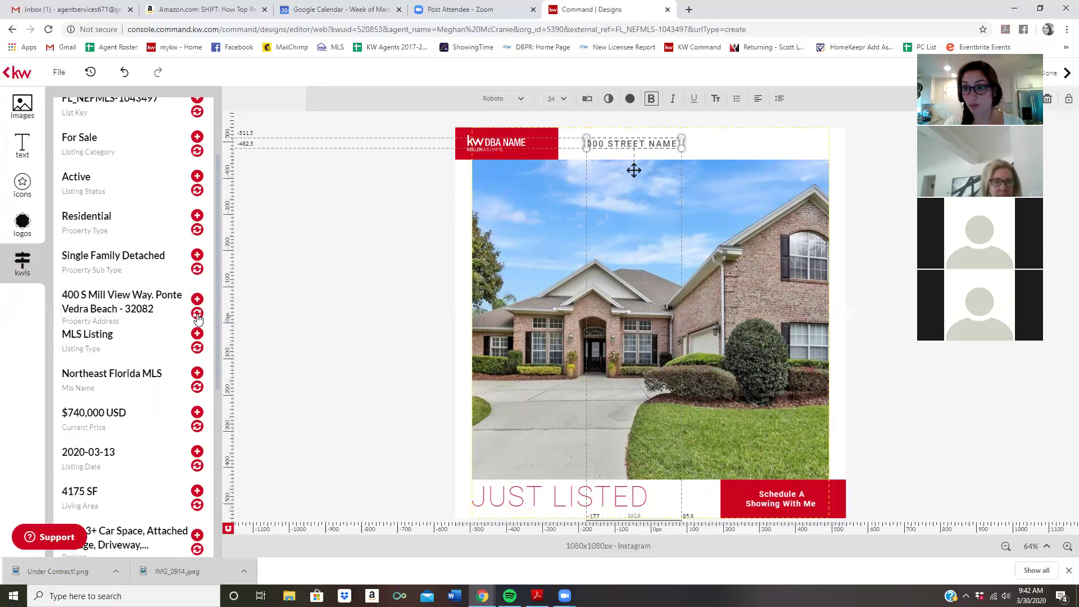
click(197, 316)
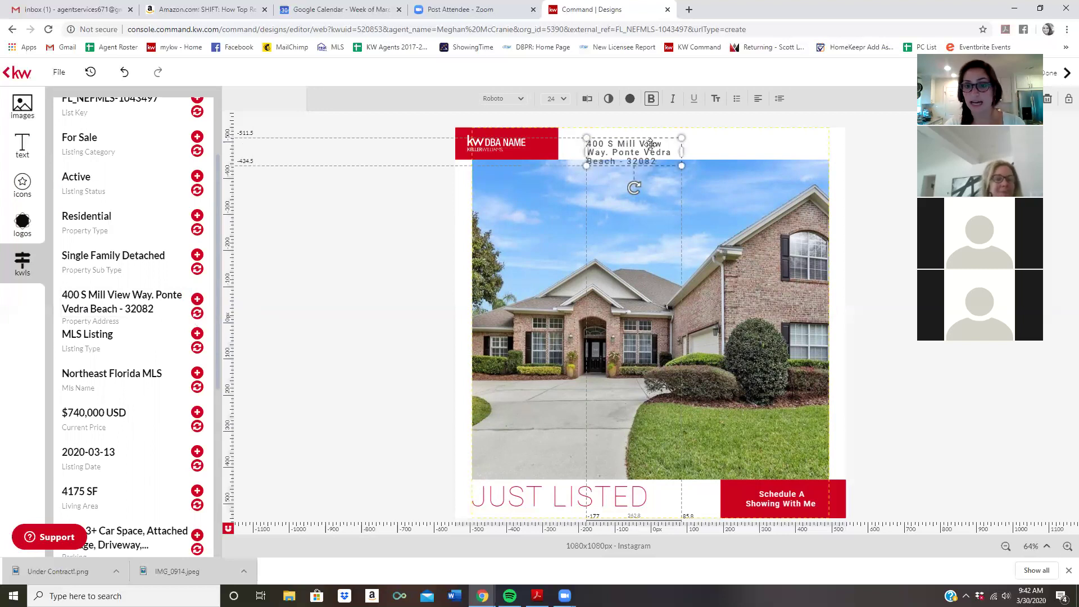
drag(681, 151, 796, 146)
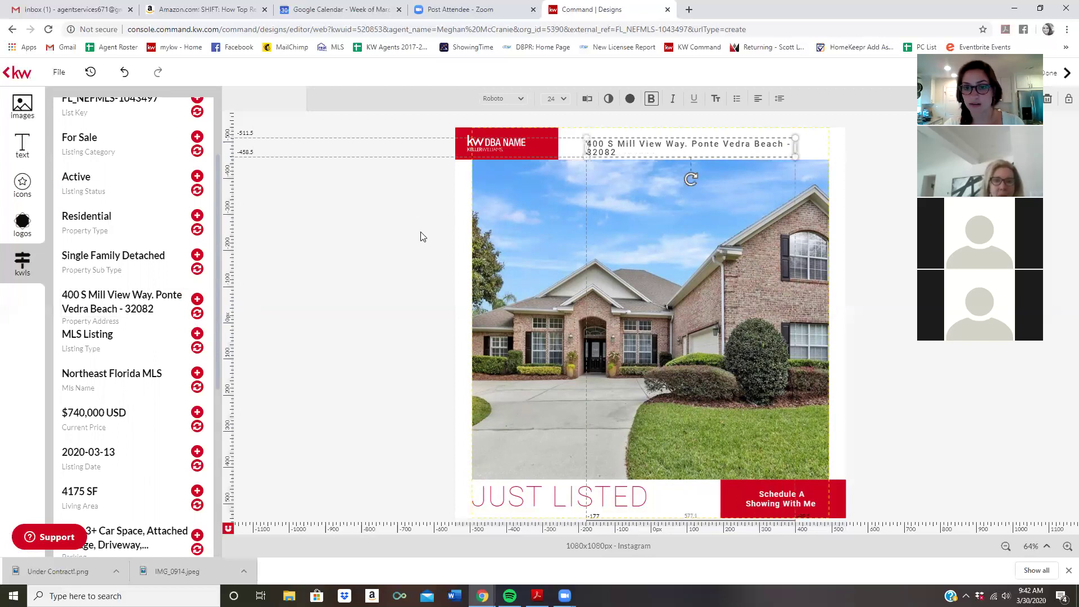
Enlarge the address text to 28 pt, nudge it up-left, and delete the dash before 32082
click(713, 121)
click(663, 144)
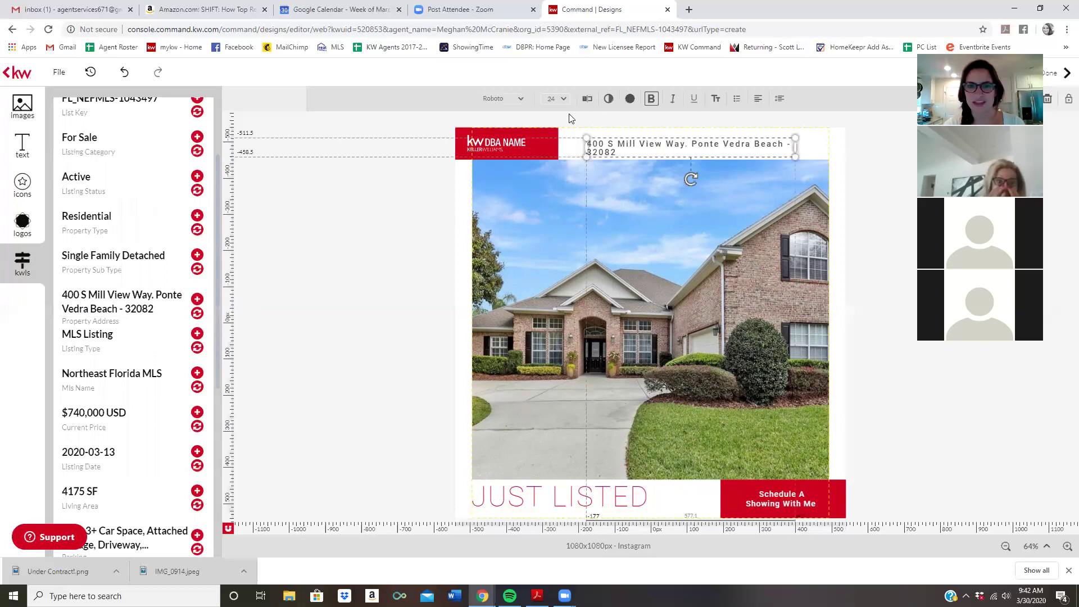
click(555, 99)
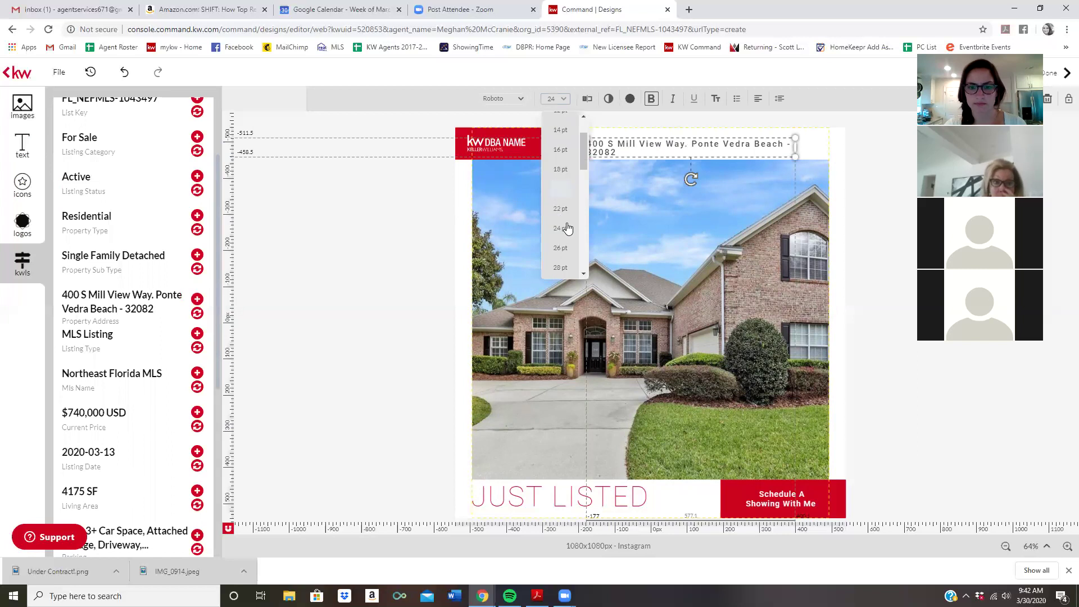
click(561, 274)
click(669, 137)
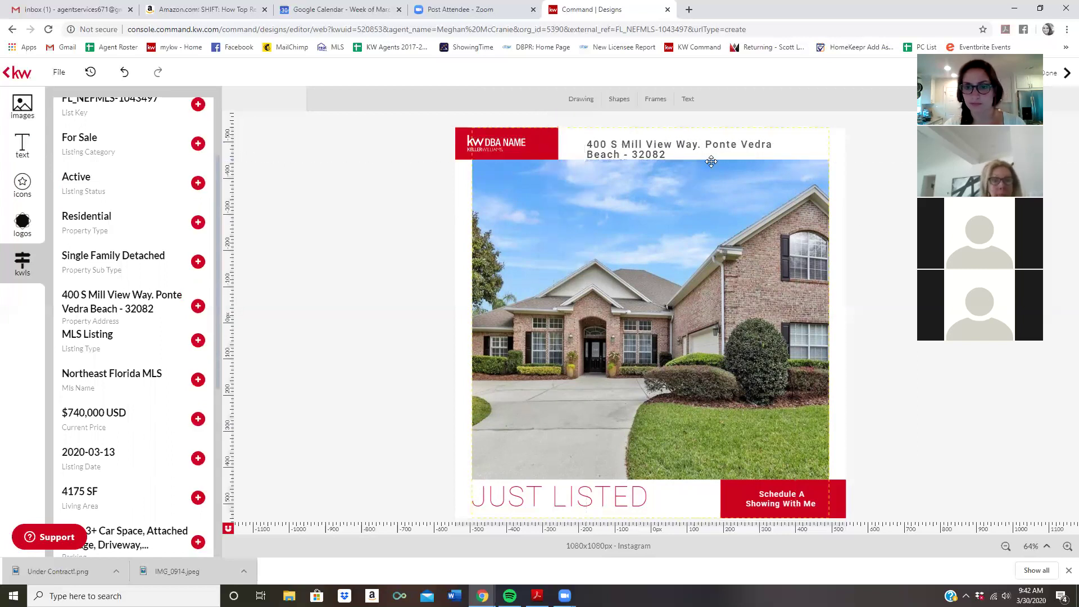
drag(644, 145, 631, 144)
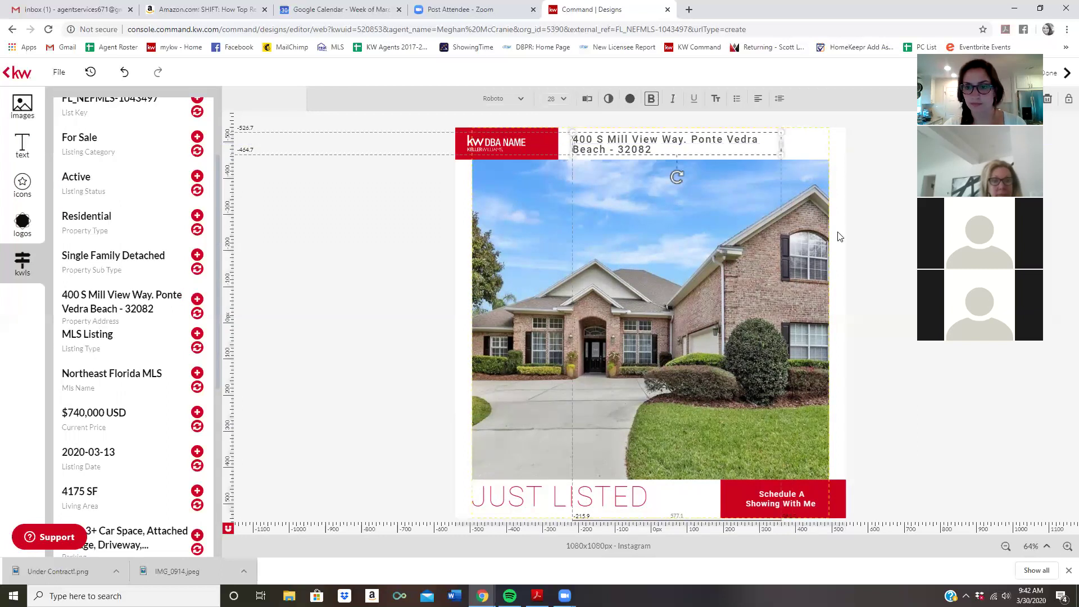
click(866, 222)
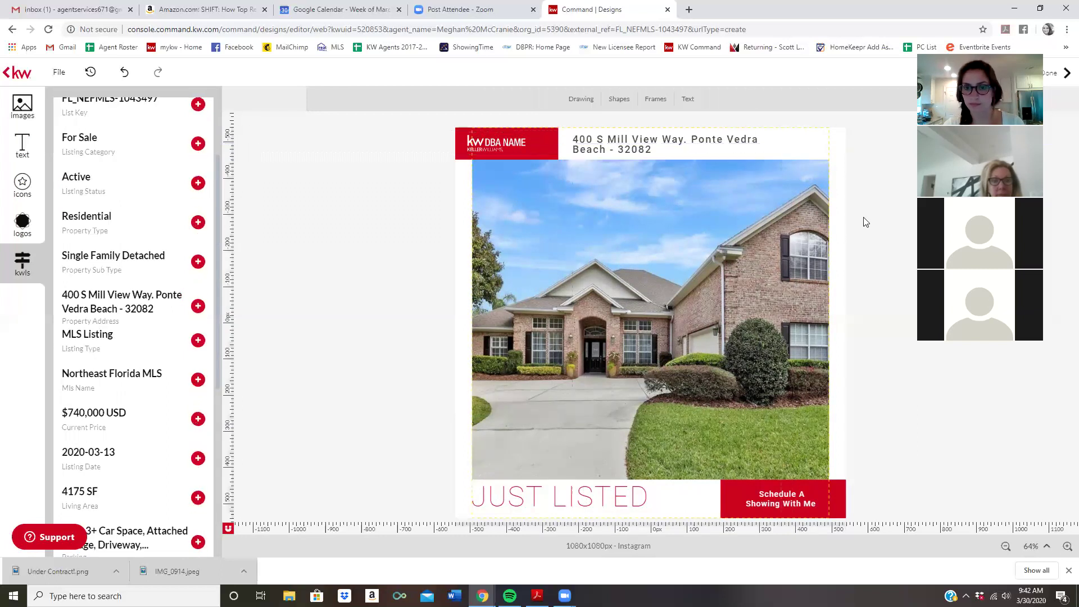
click(618, 149)
click(616, 149)
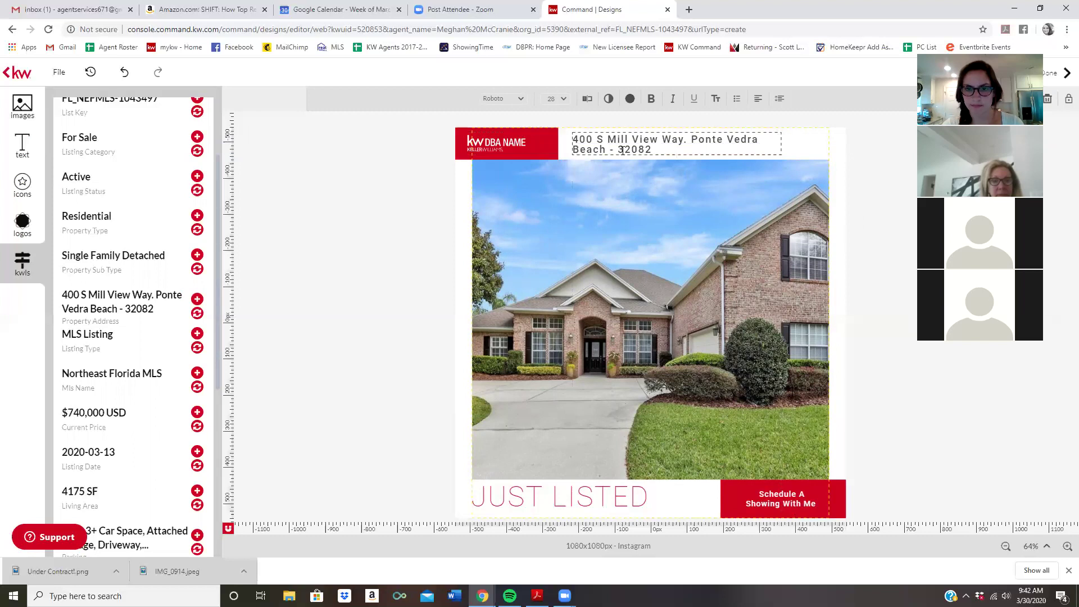
key(BackSpace)
key(BackSpace)
key(BackSpace)
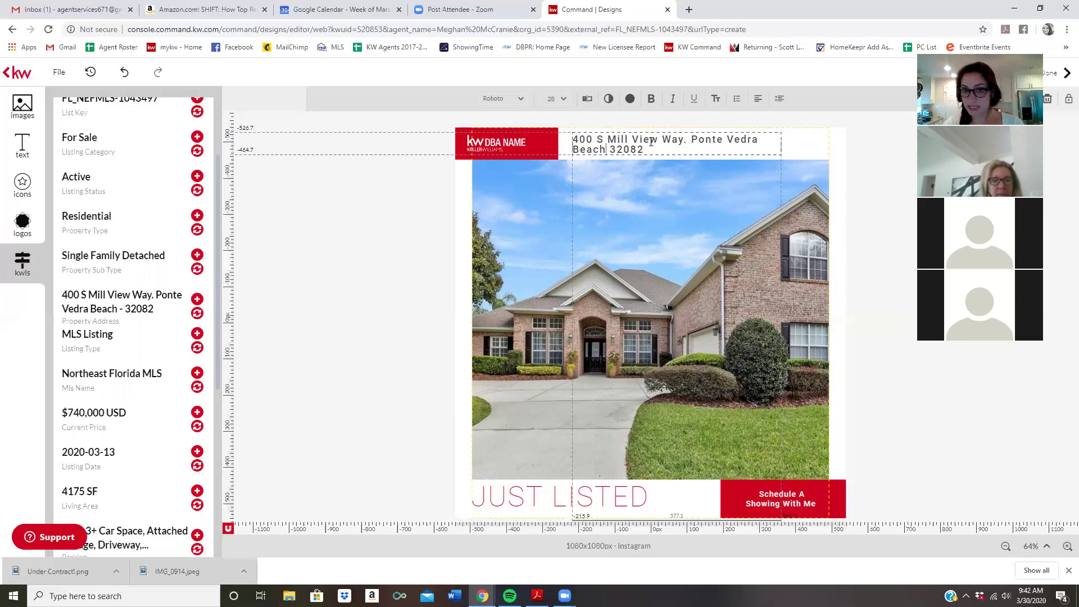
Insert a line break so 'Ponte Vedra Beach 32082' sits below the street address
click(589, 100)
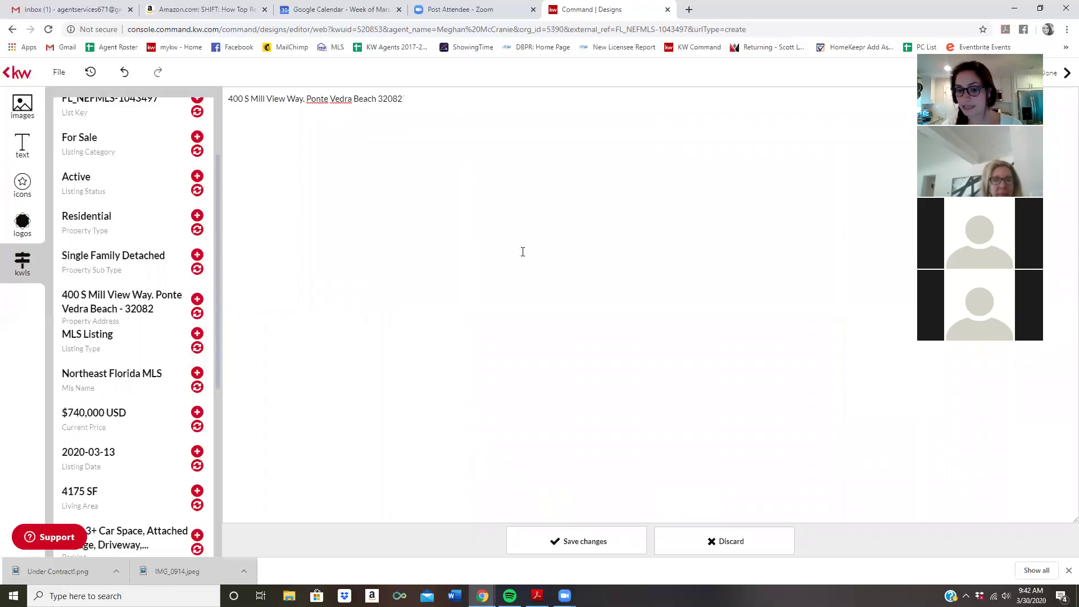
click(574, 548)
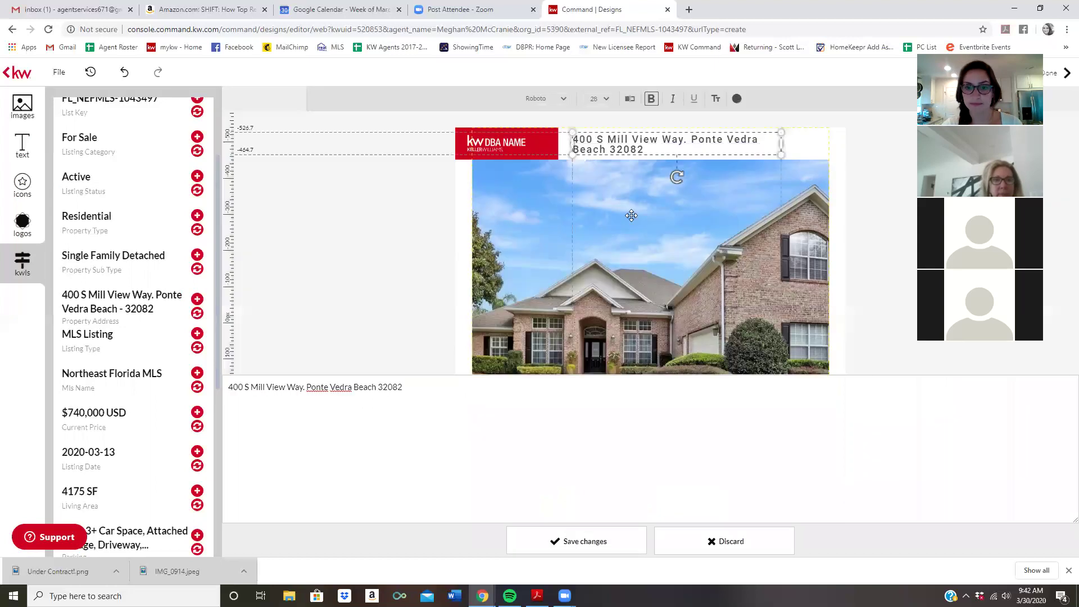
click(691, 139)
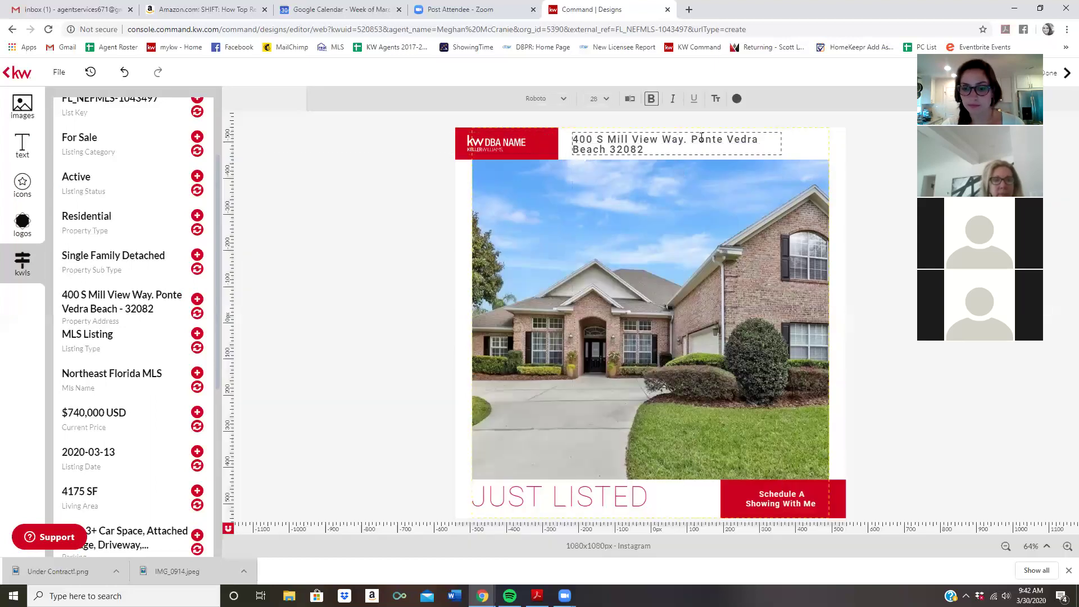
key(Return)
click(343, 251)
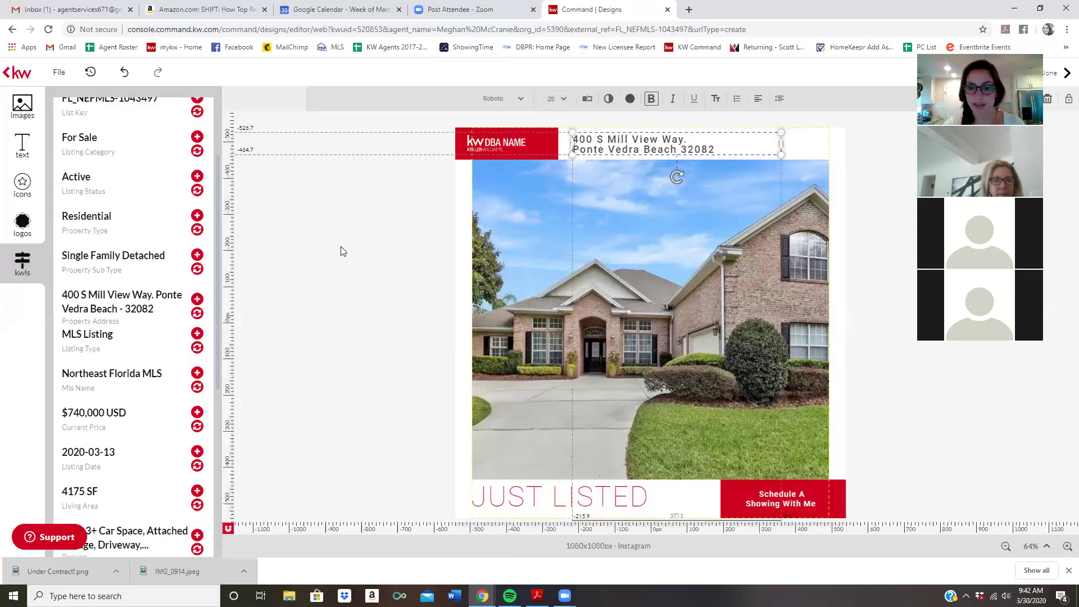
click(424, 186)
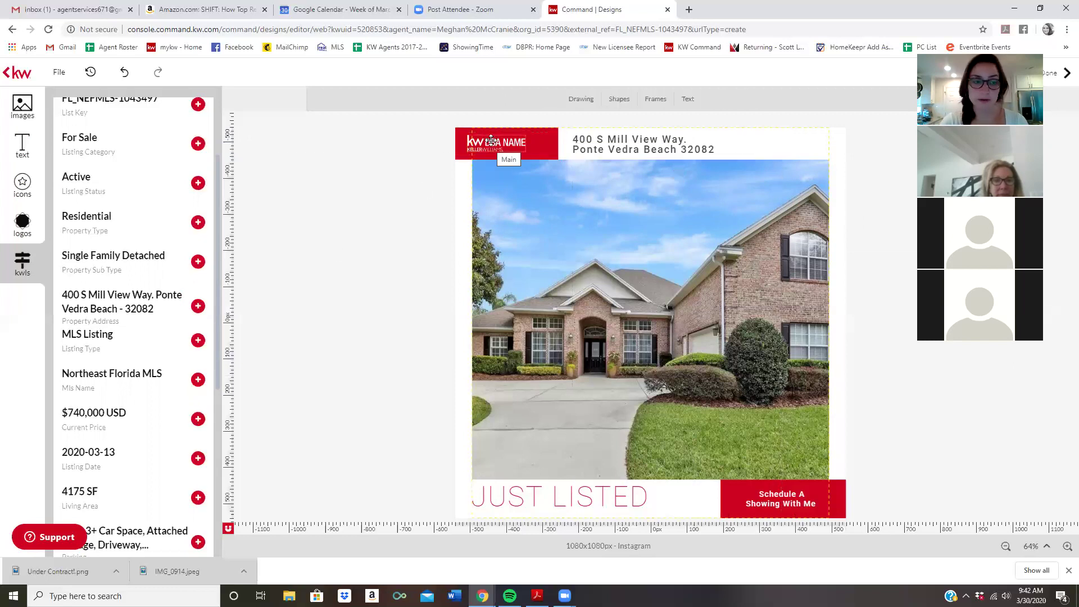
Replace the KW DBA NAME header logo with the Atlantic Partners logo and center it in the red box
click(23, 225)
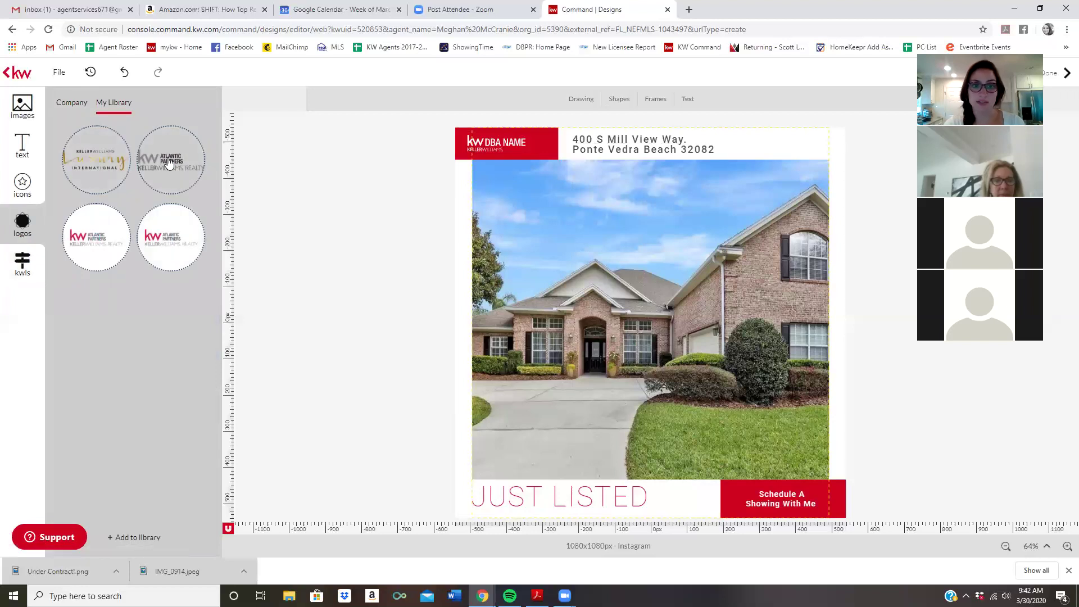
drag(170, 164, 487, 145)
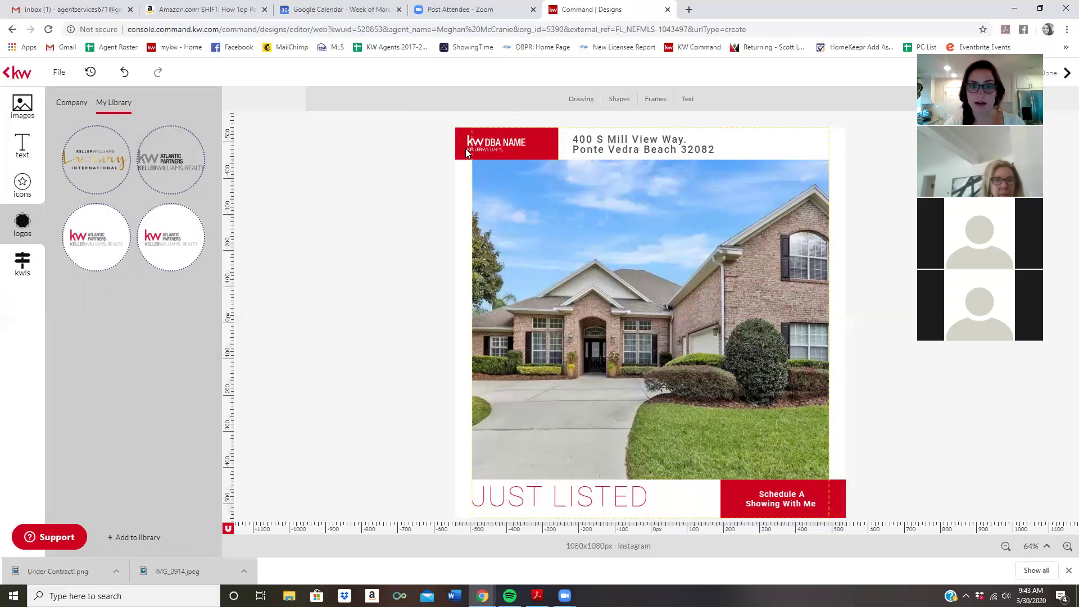
click(486, 144)
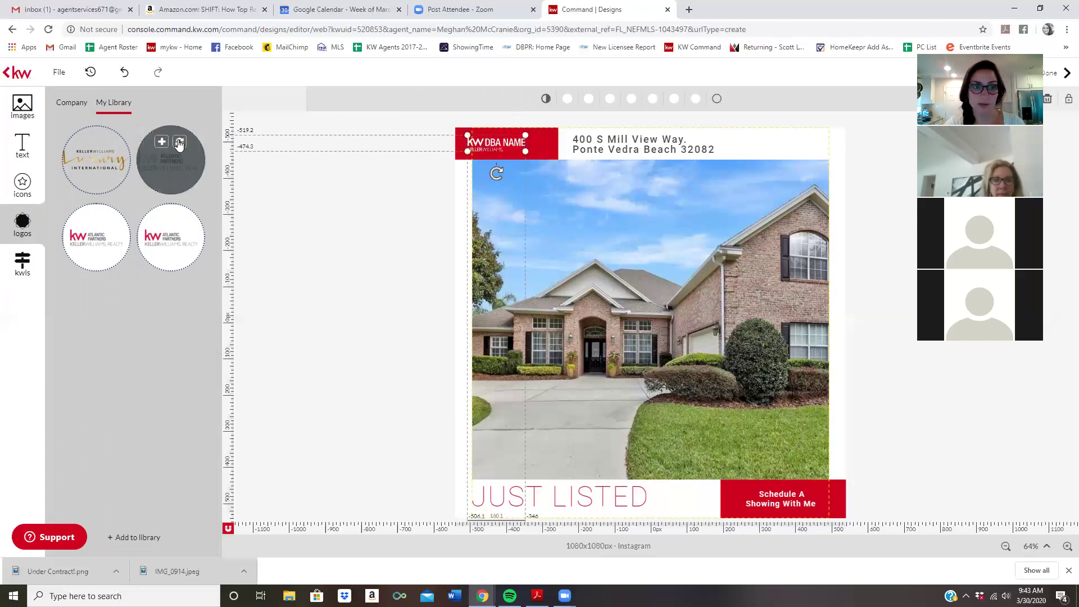
click(179, 142)
mouse_move(493, 162)
mouse_down()
mouse_move(494, 141)
mouse_move(505, 144)
mouse_up()
click(386, 243)
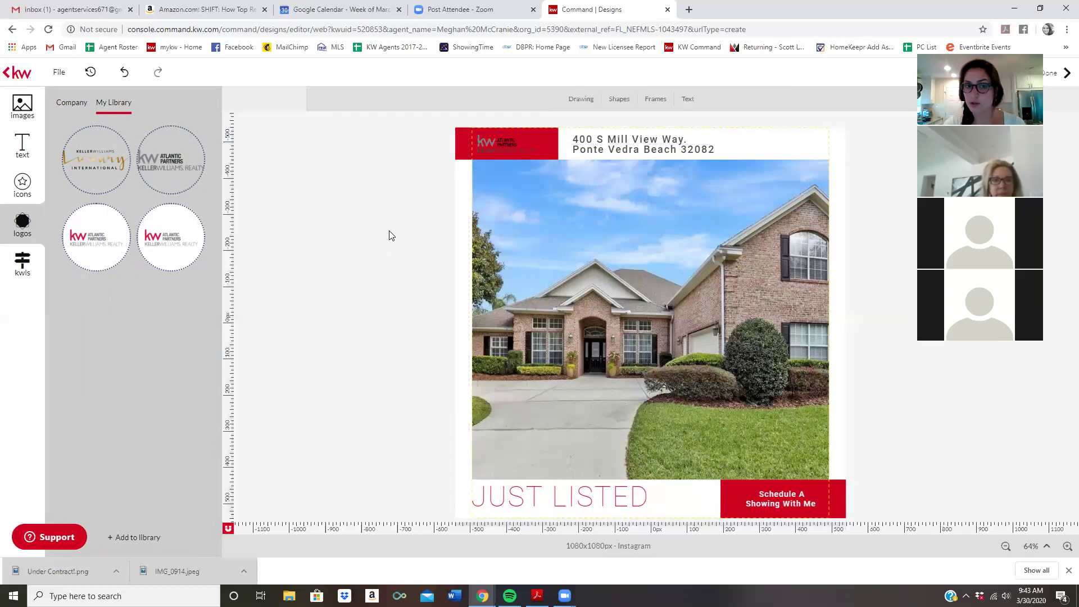
click(459, 145)
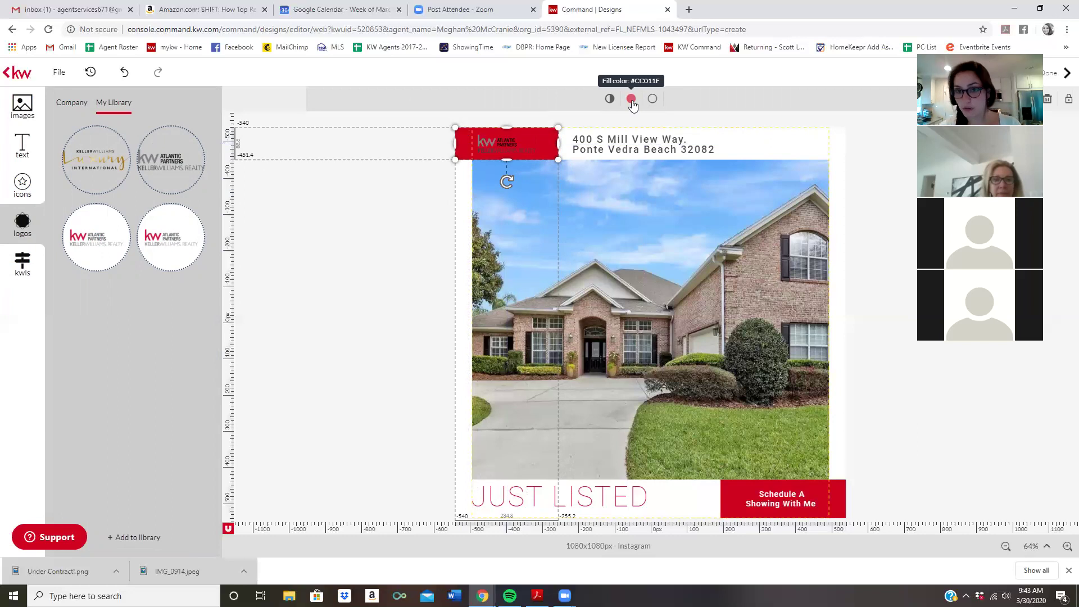
Try out several cyan, blue, teal and grey shades for the logo box's fill colour
click(631, 102)
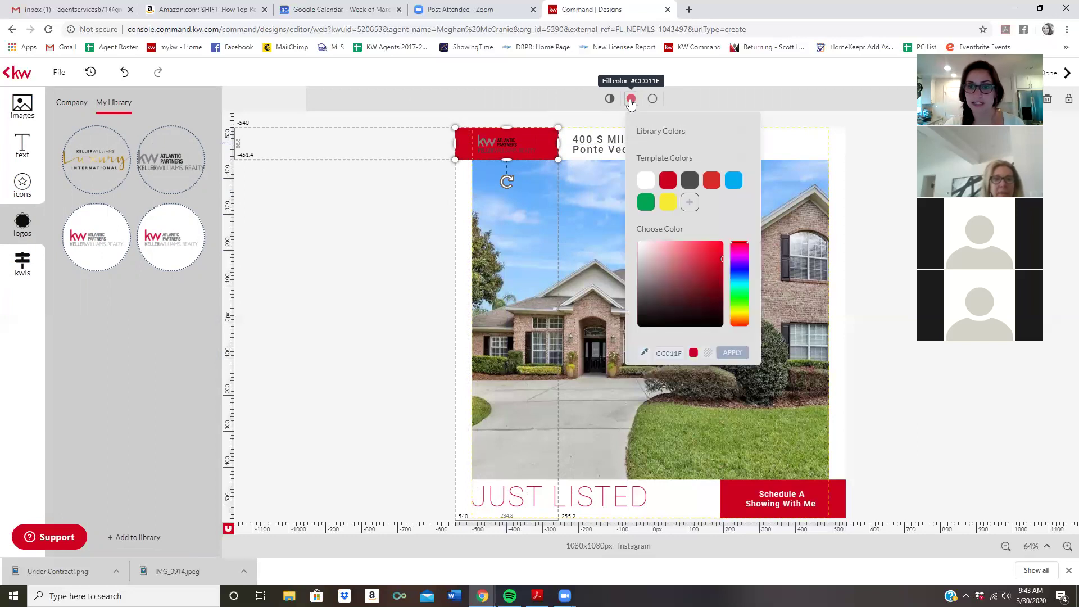
click(740, 279)
click(668, 256)
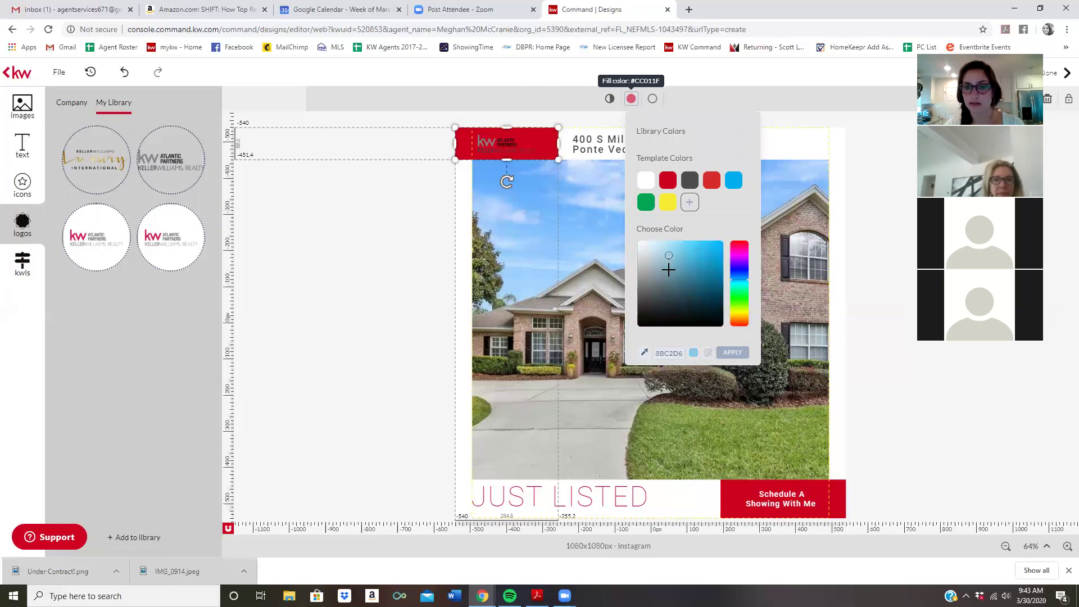
drag(668, 257, 672, 258)
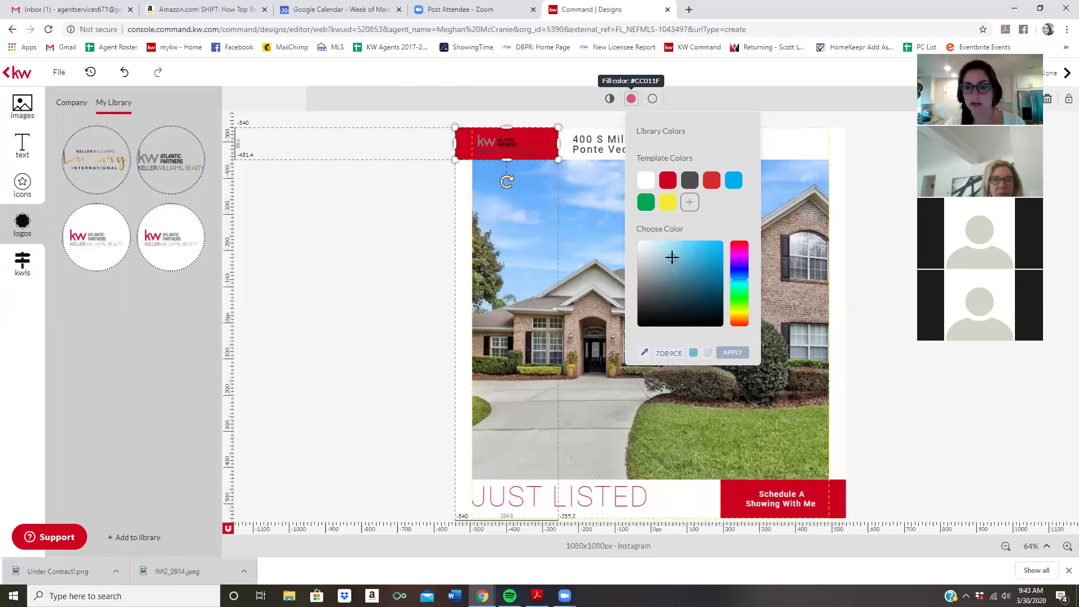
click(717, 301)
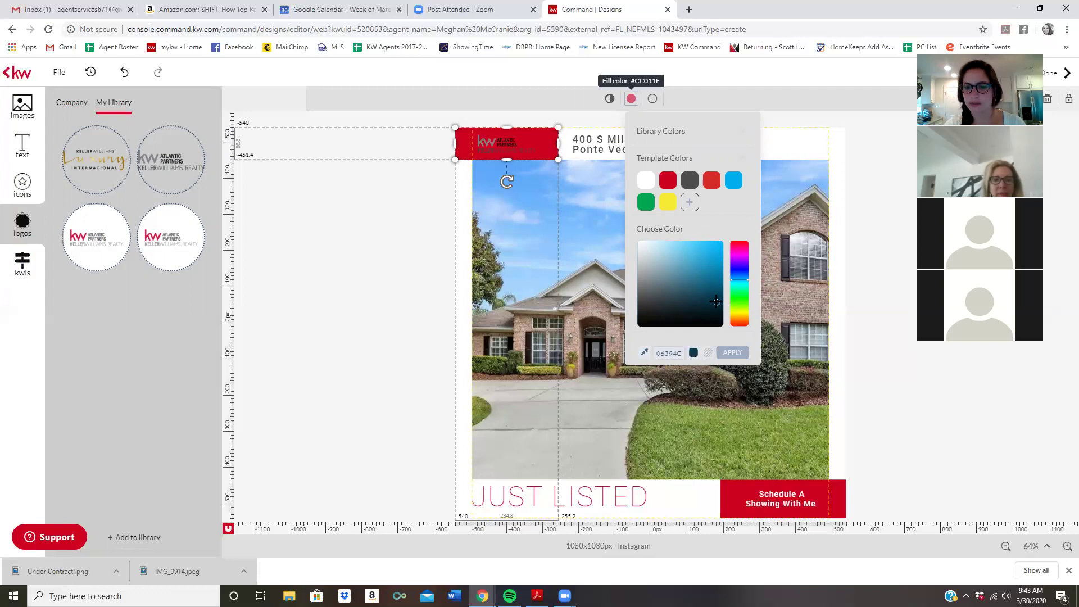
click(653, 278)
click(644, 281)
click(643, 267)
click(647, 281)
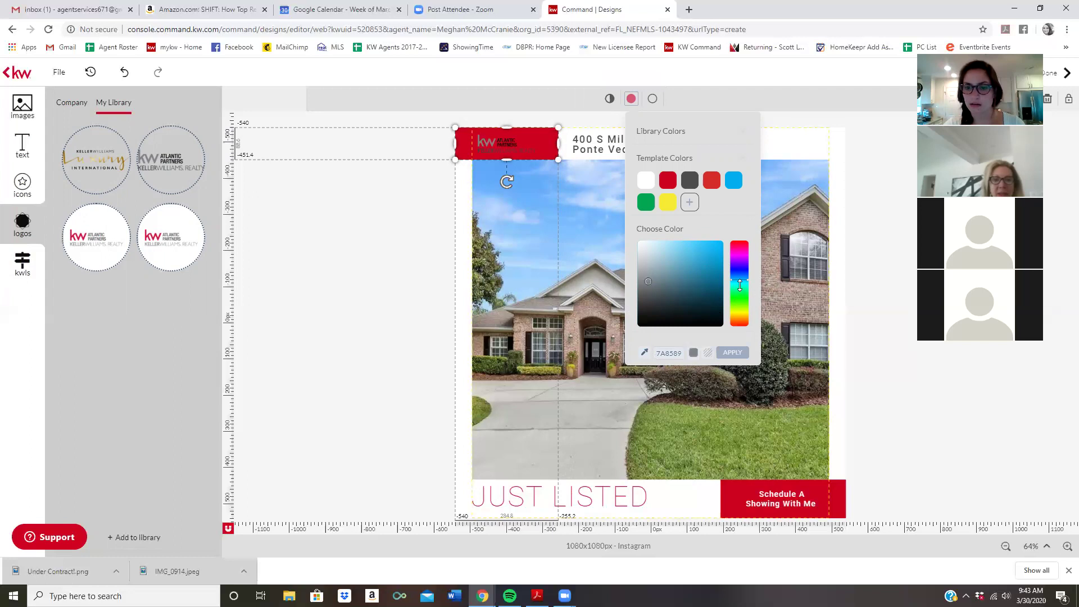
Apply a soft teal green (#78BFA8) fill to the logo background
click(740, 288)
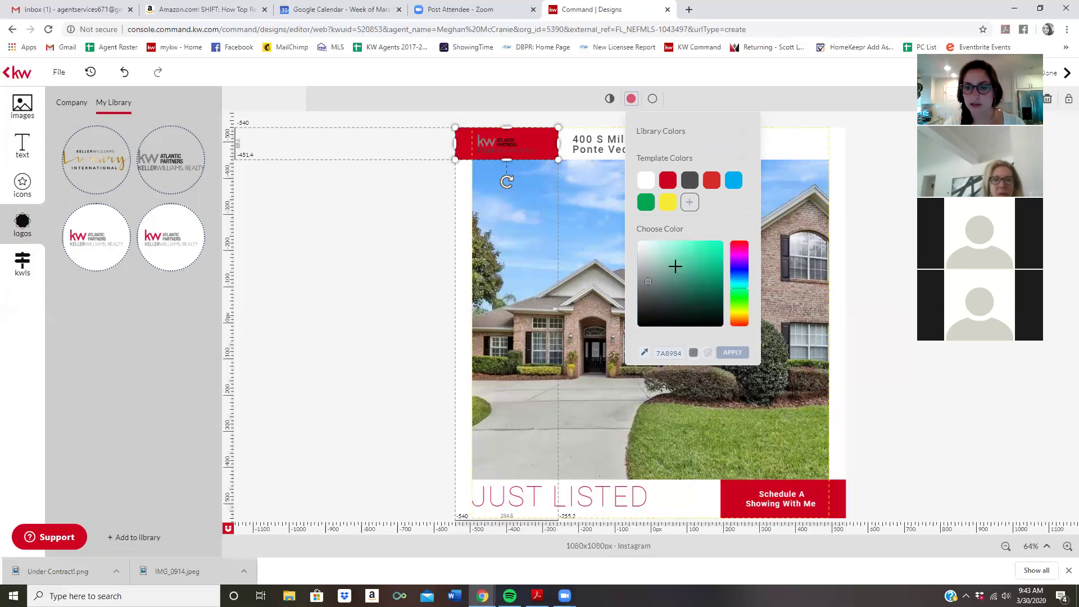
click(654, 271)
click(669, 274)
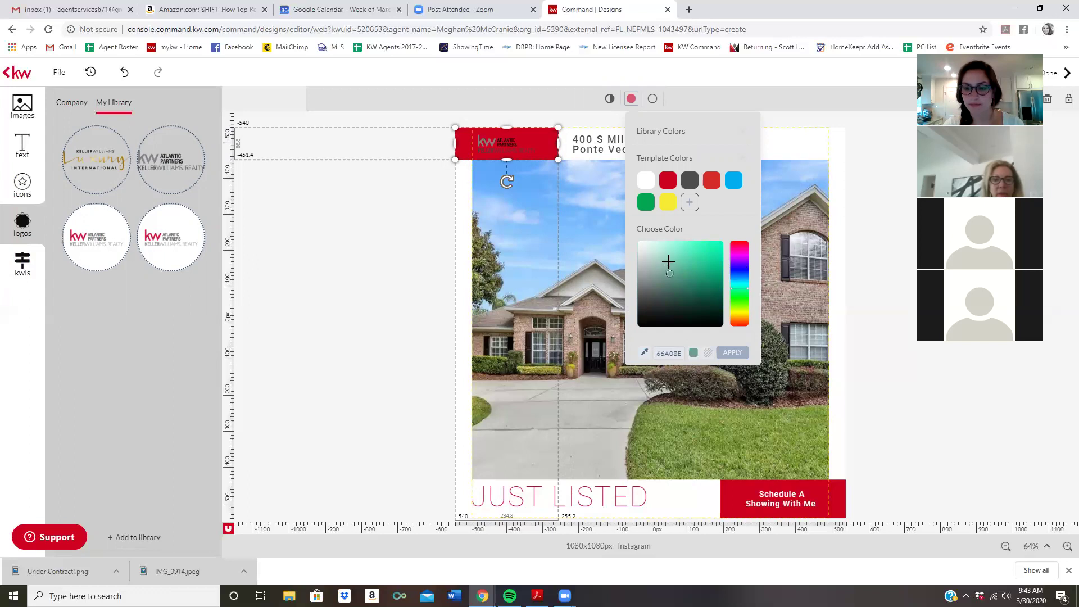
click(738, 352)
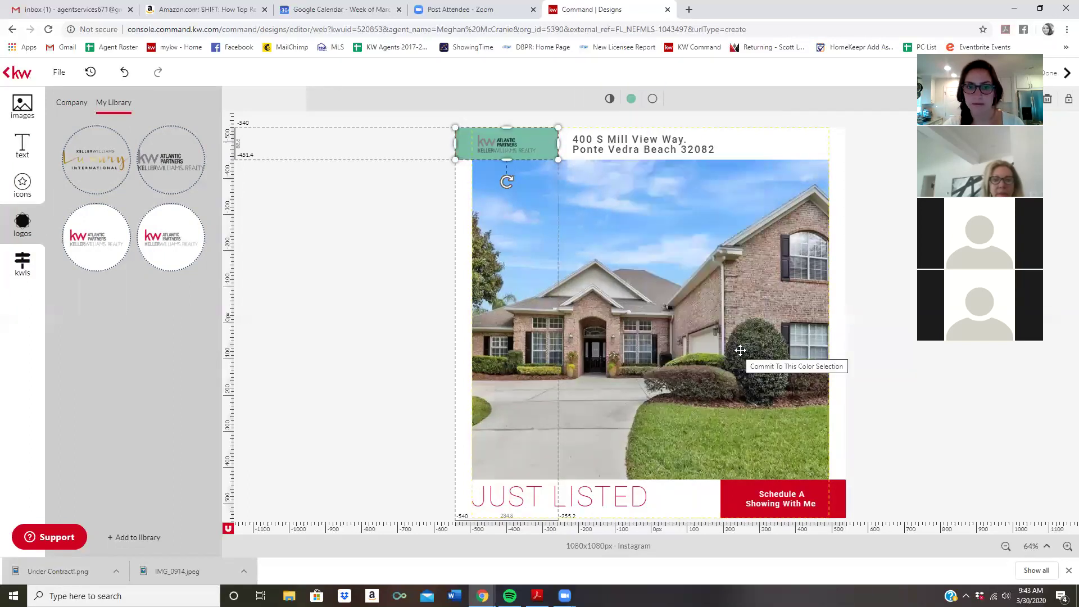
click(428, 291)
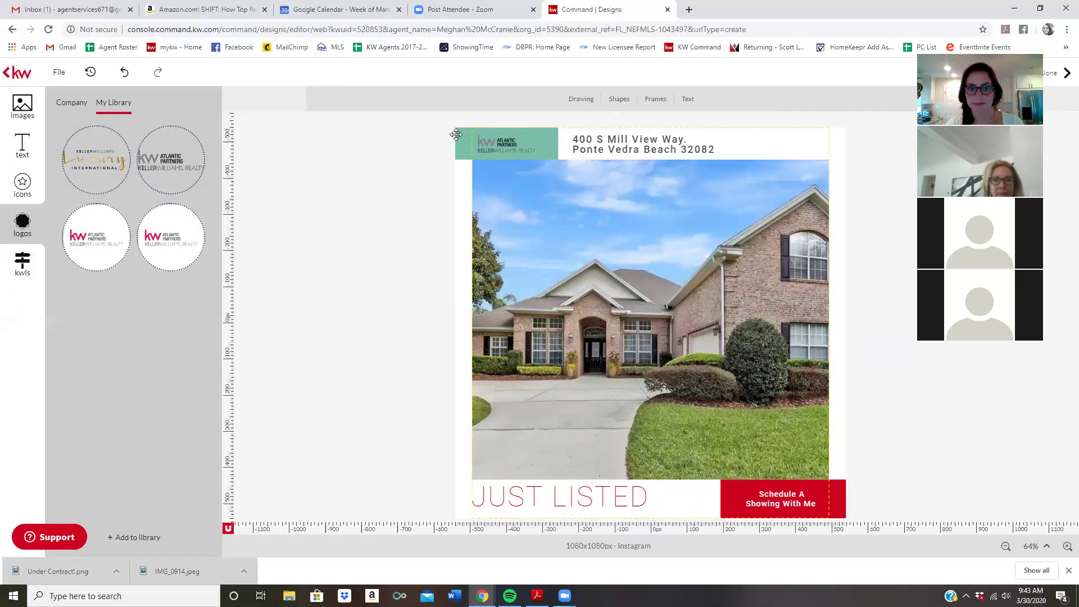
click(455, 135)
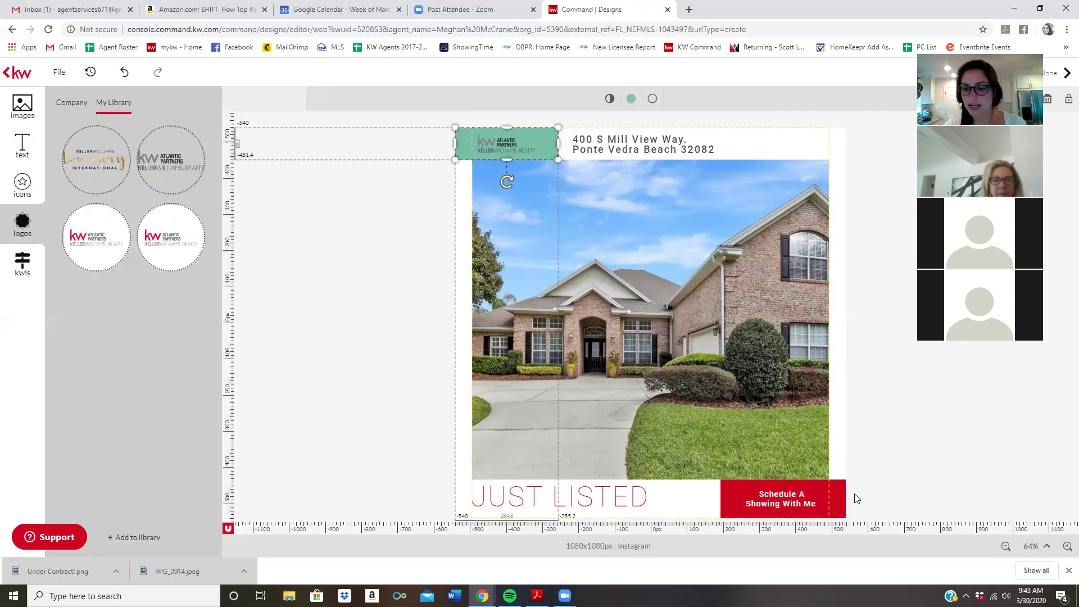
click(837, 488)
click(631, 99)
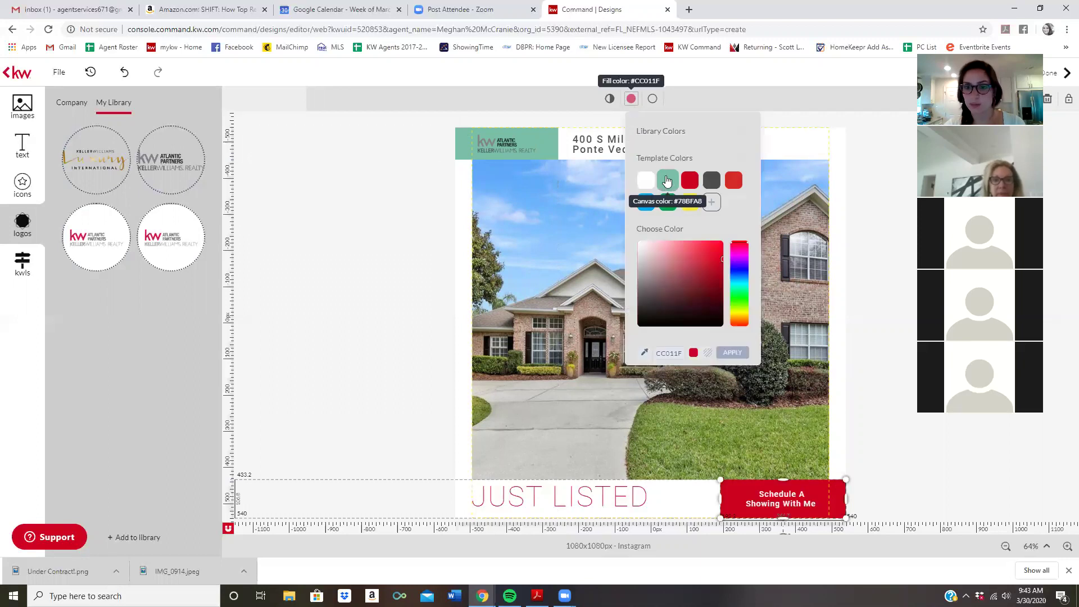
Fill the Schedule A Showing button and the JUST LISTED text with the teal swatch
click(667, 180)
click(898, 399)
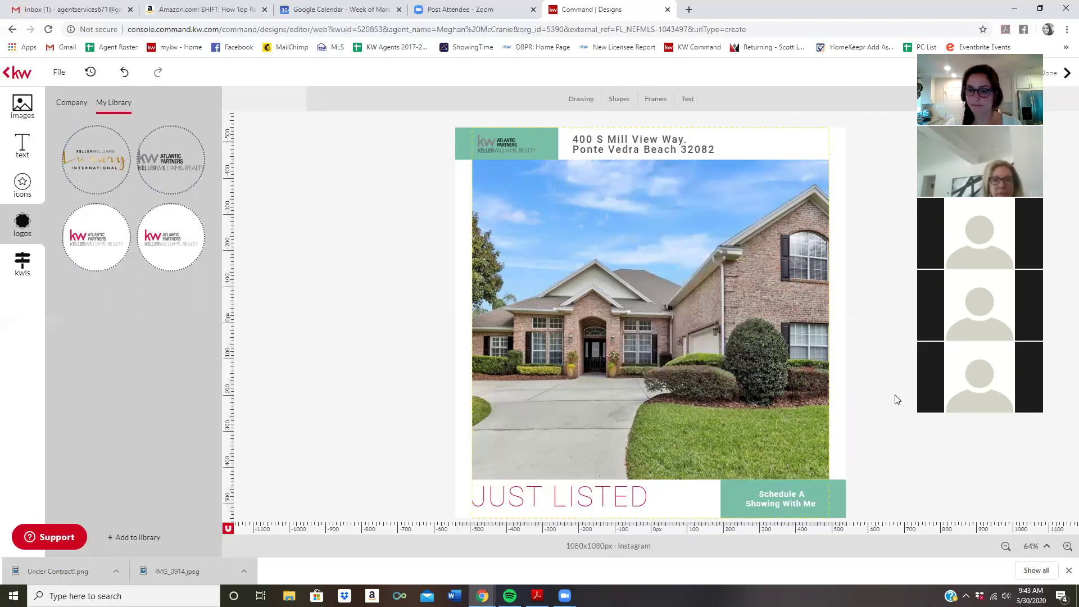
click(569, 495)
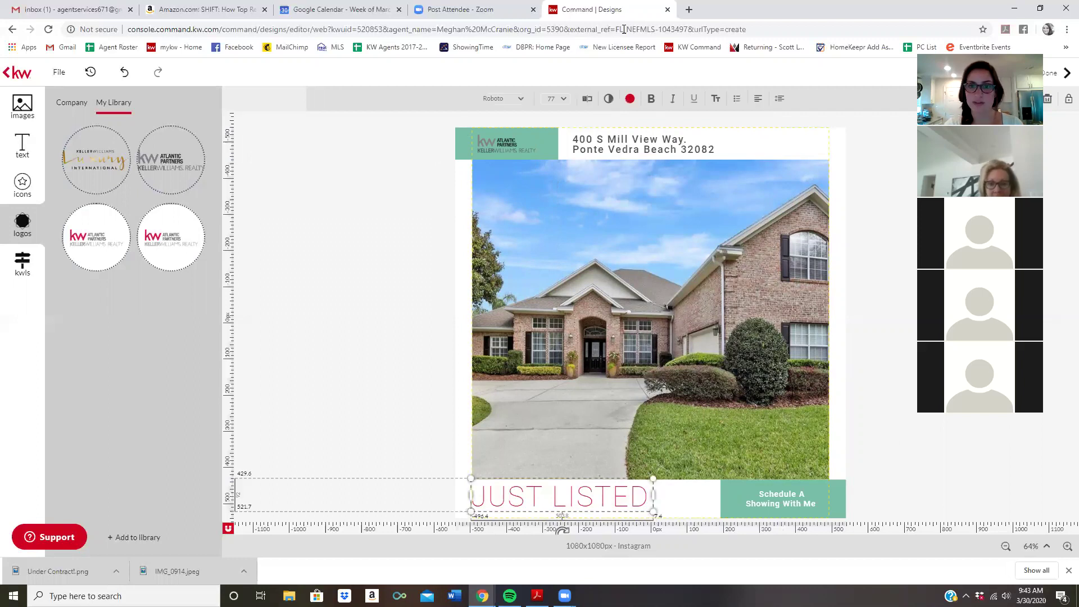
click(630, 100)
click(665, 180)
click(323, 327)
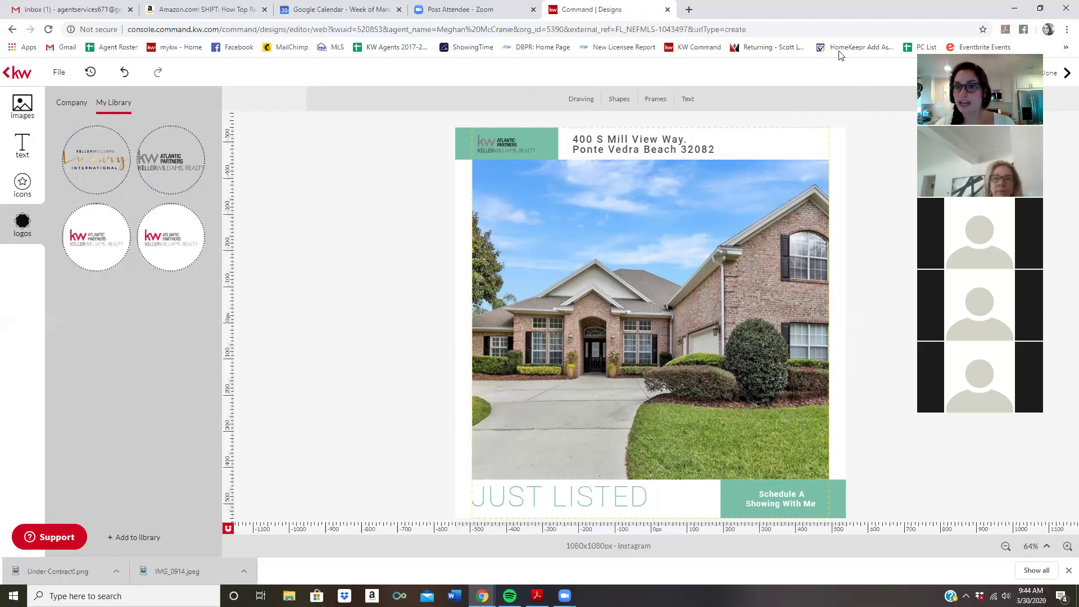
click(936, 72)
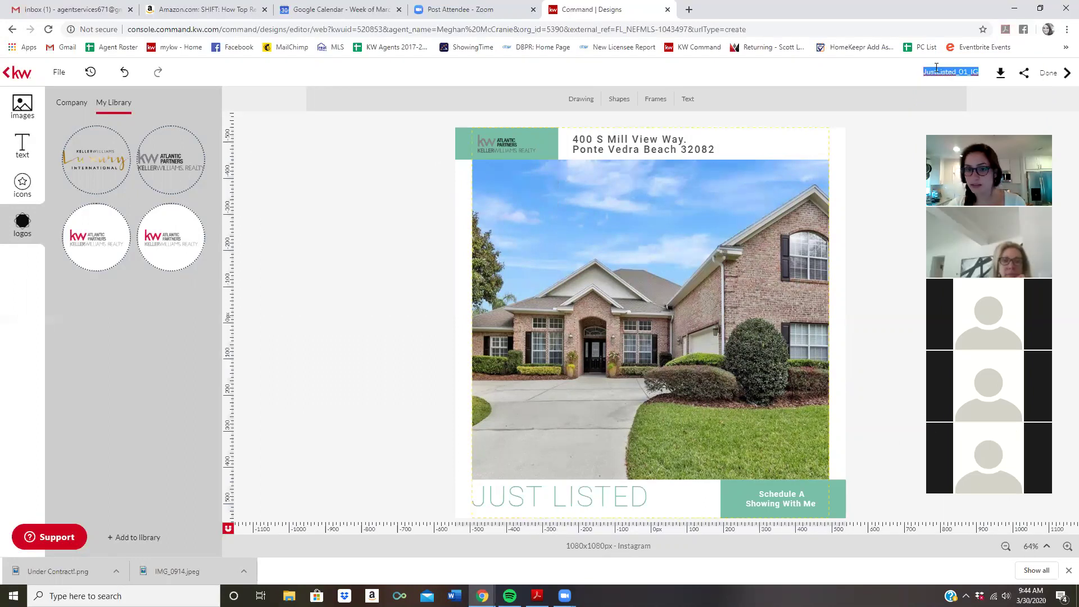
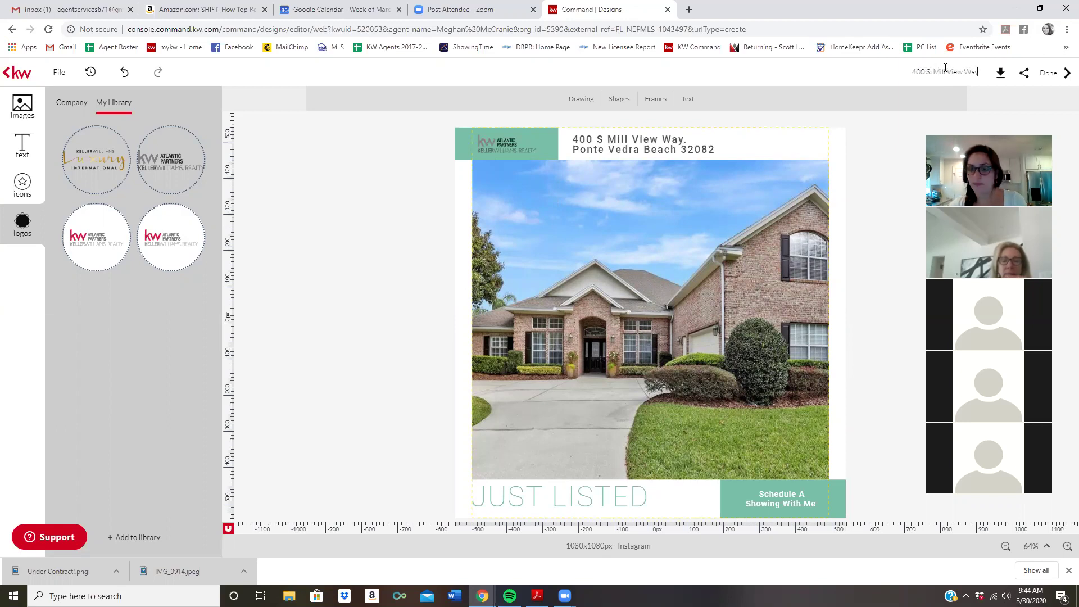
text( Just Listed)
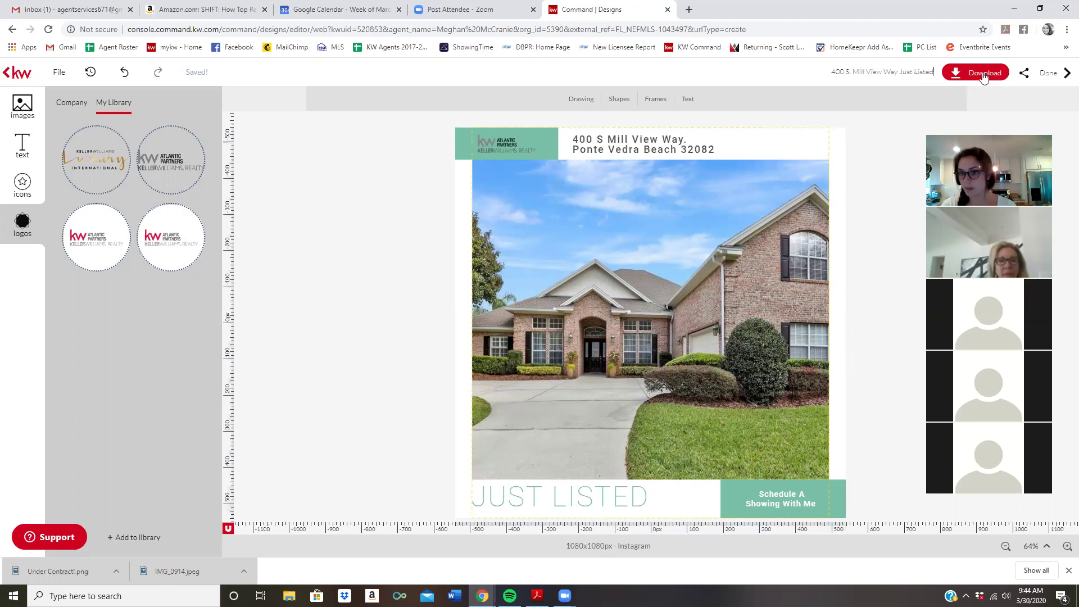
click(976, 75)
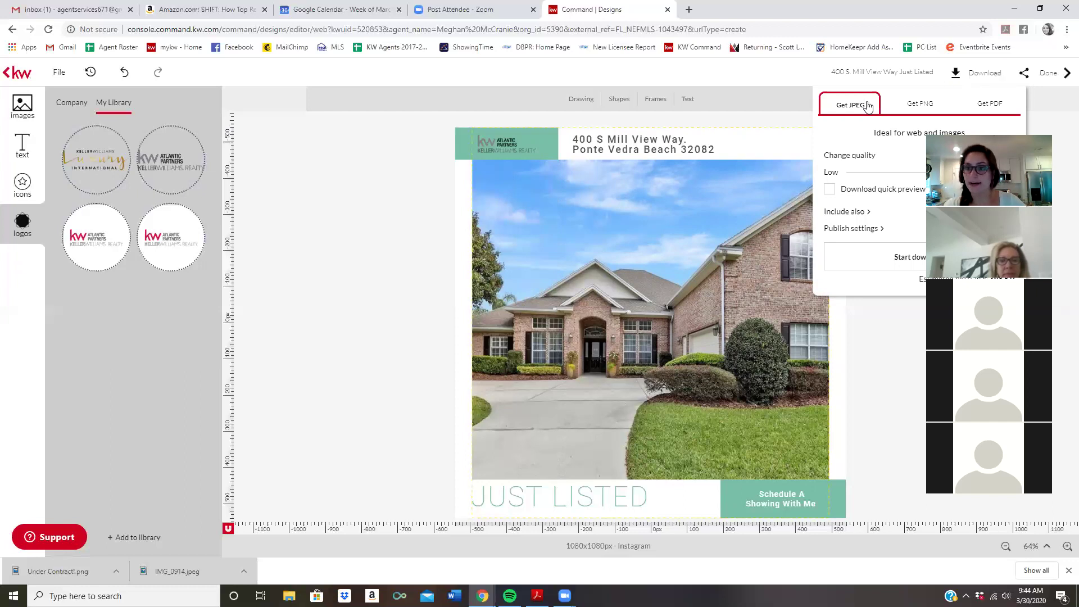
Download the design in JPEG format, then switch over to Gmail
click(843, 105)
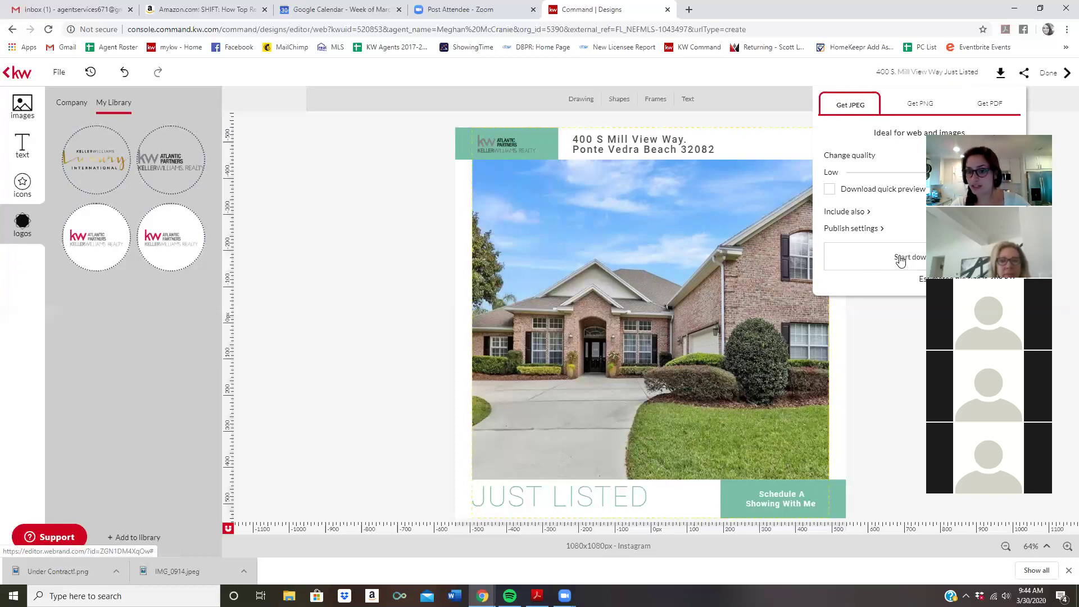
click(900, 259)
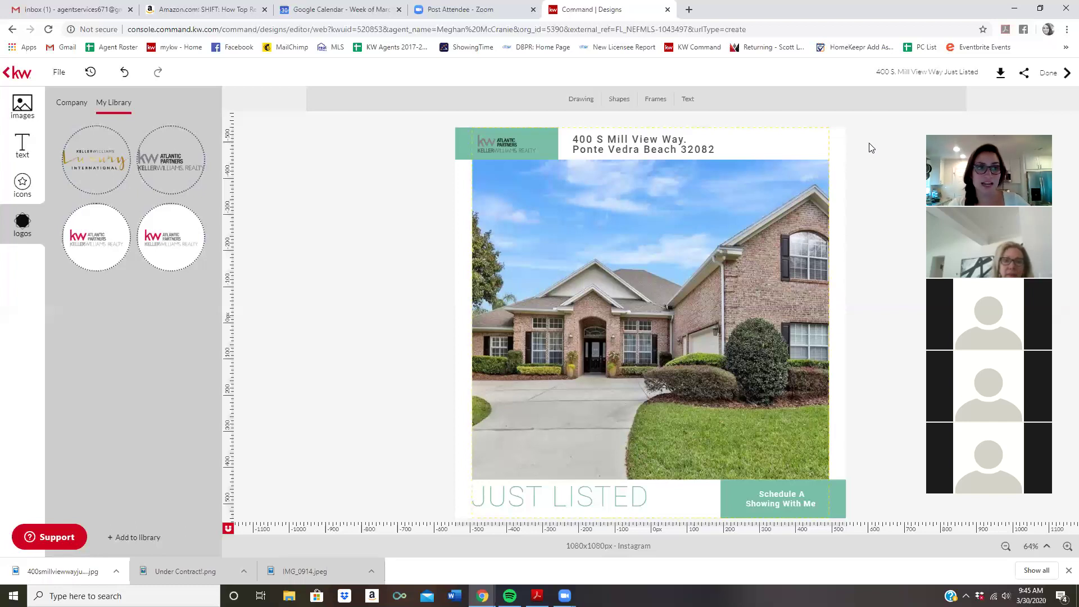
click(73, 9)
Email the downloaded JPEG inline to the agent's own address with subject 'insta post'
click(43, 117)
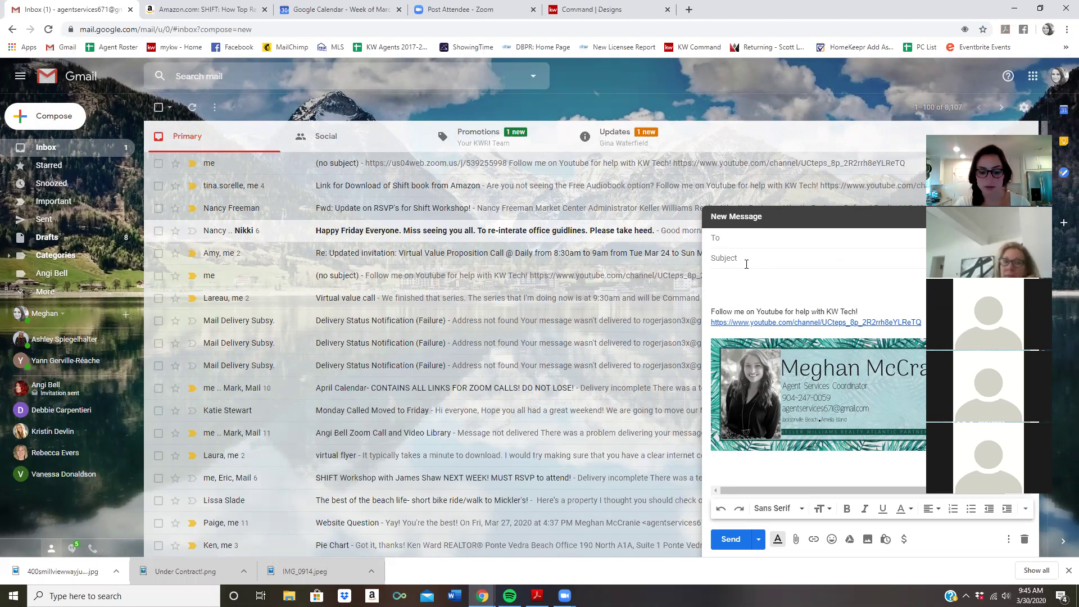
text(agent)
key(Return)
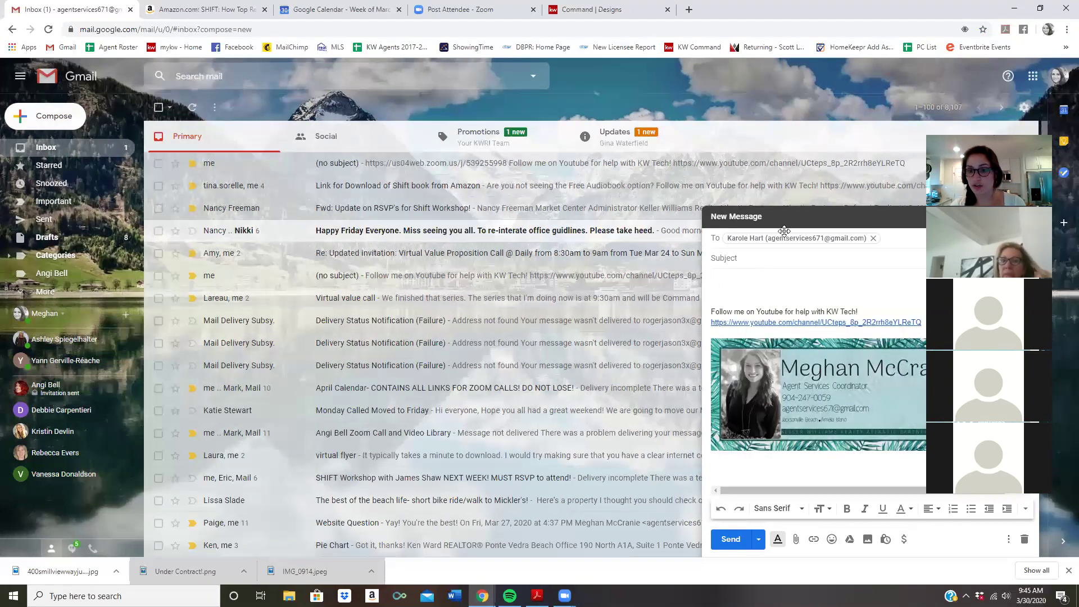
click(732, 257)
text(insta post)
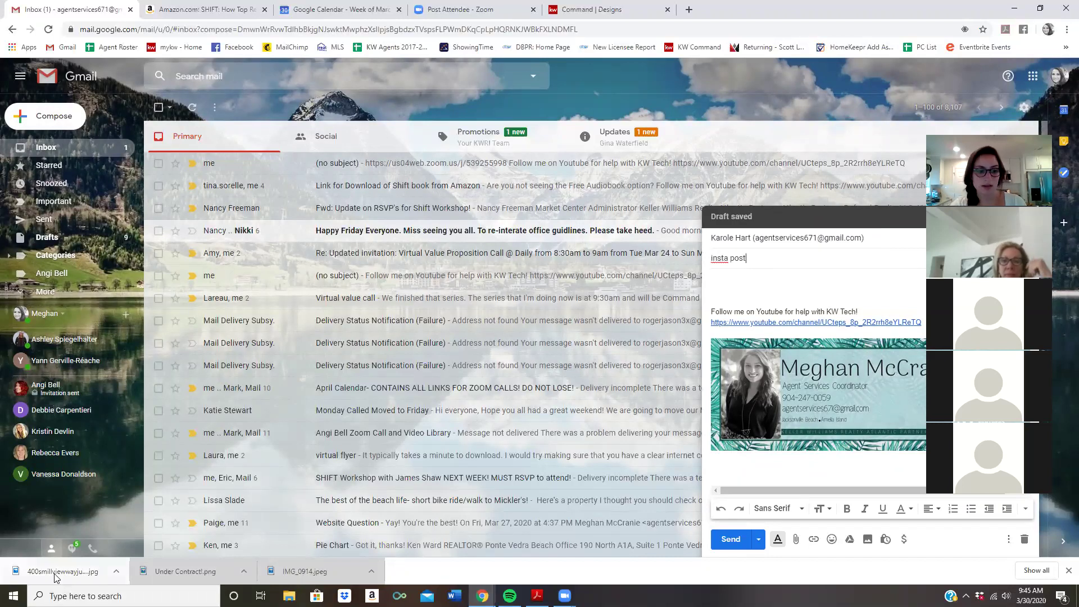
drag(56, 577, 798, 274)
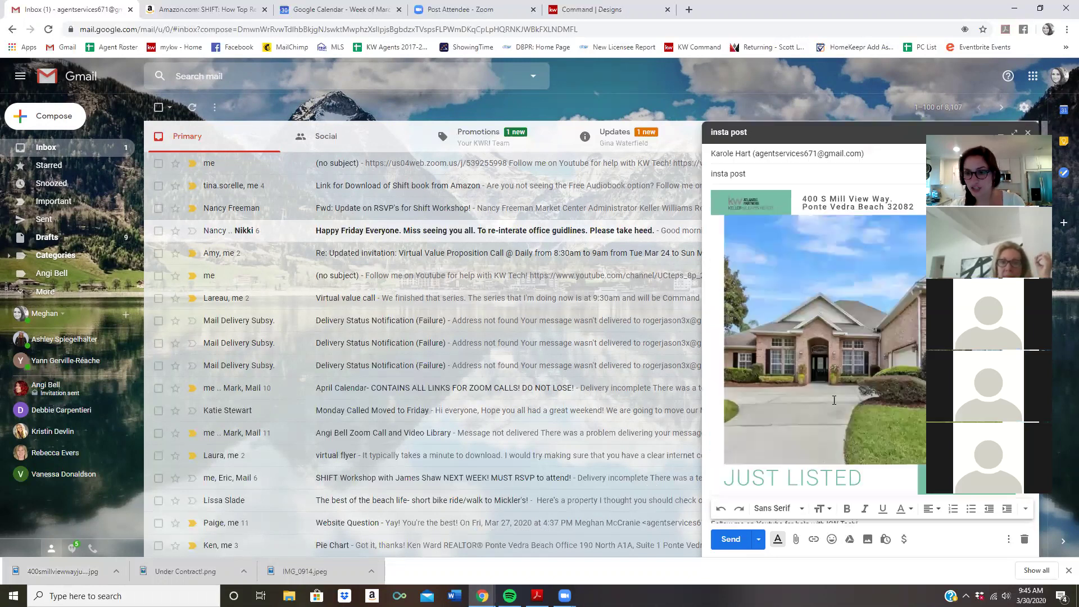
click(729, 541)
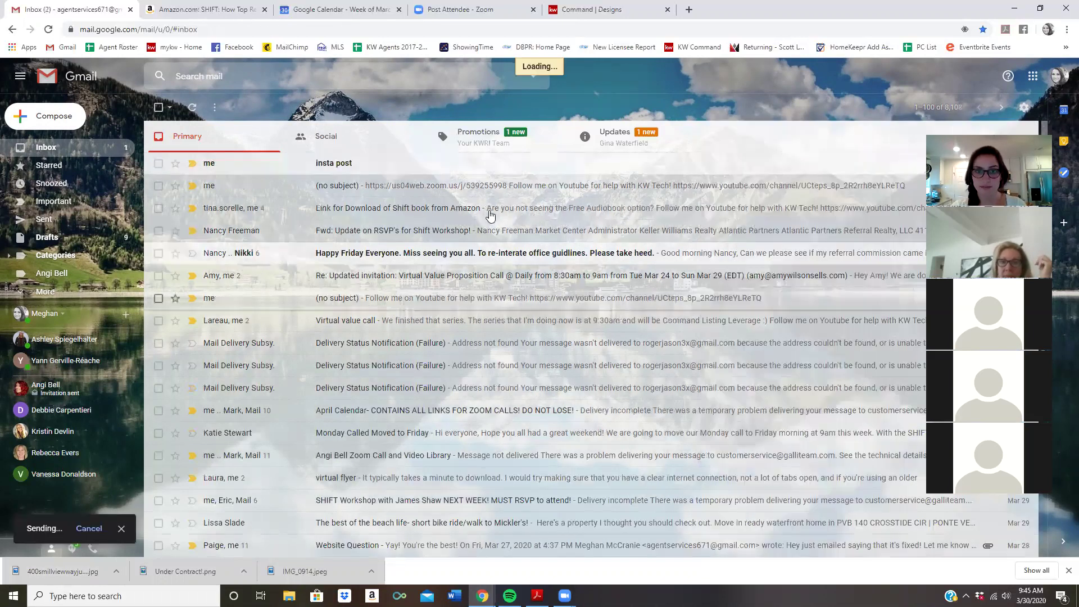
Return from Gmail to the Command Designs tab showing the finished Just Listed flyer
click(630, 10)
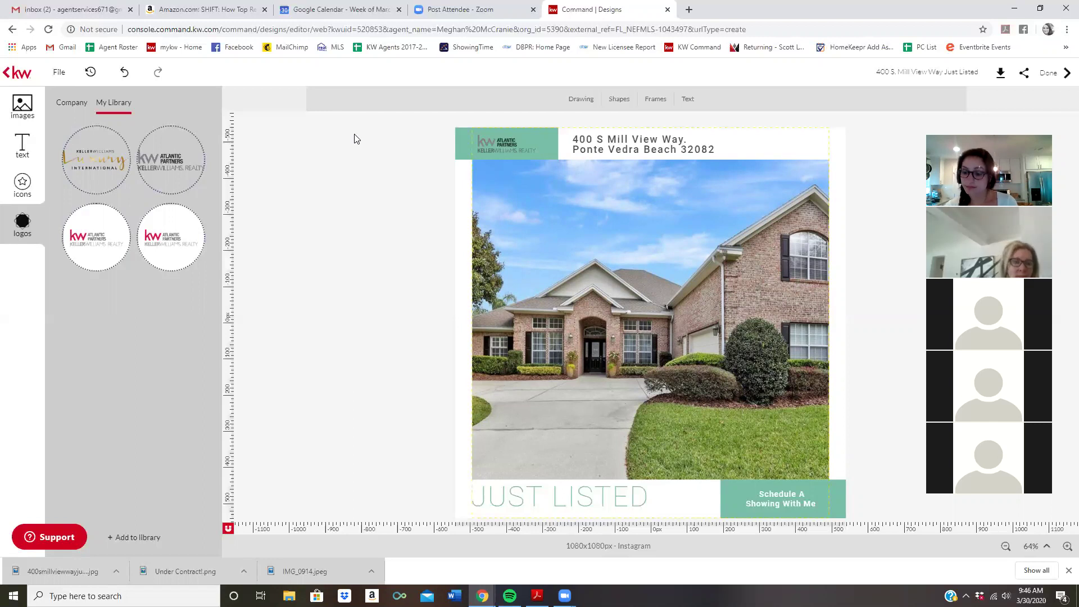
Leave the editor and filter the template gallery to Listings > Just Listed Instagram templates
click(10, 72)
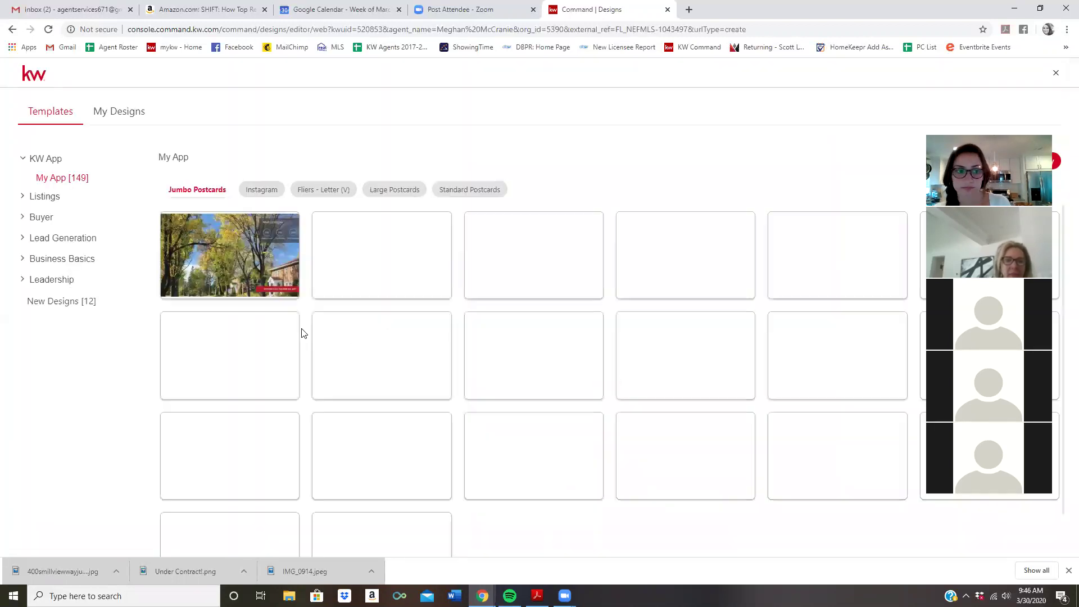
click(249, 189)
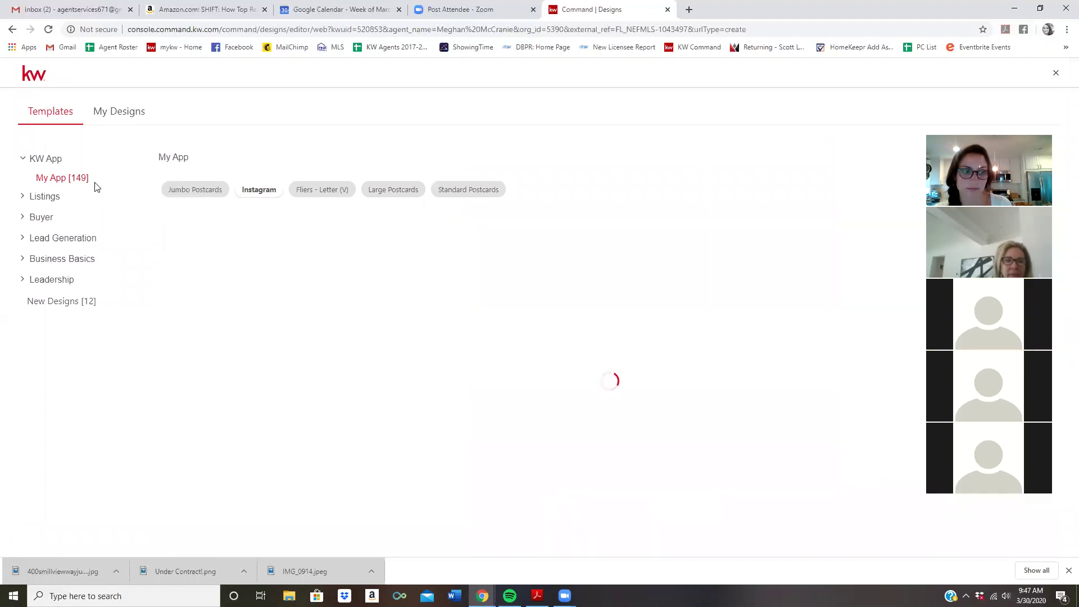
click(51, 196)
click(58, 249)
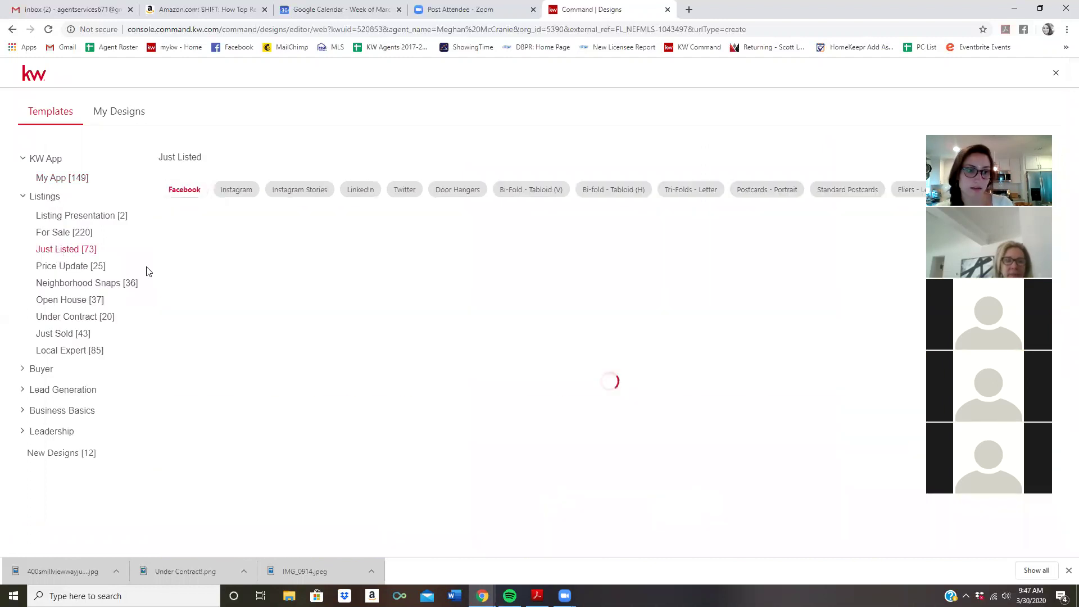
click(240, 189)
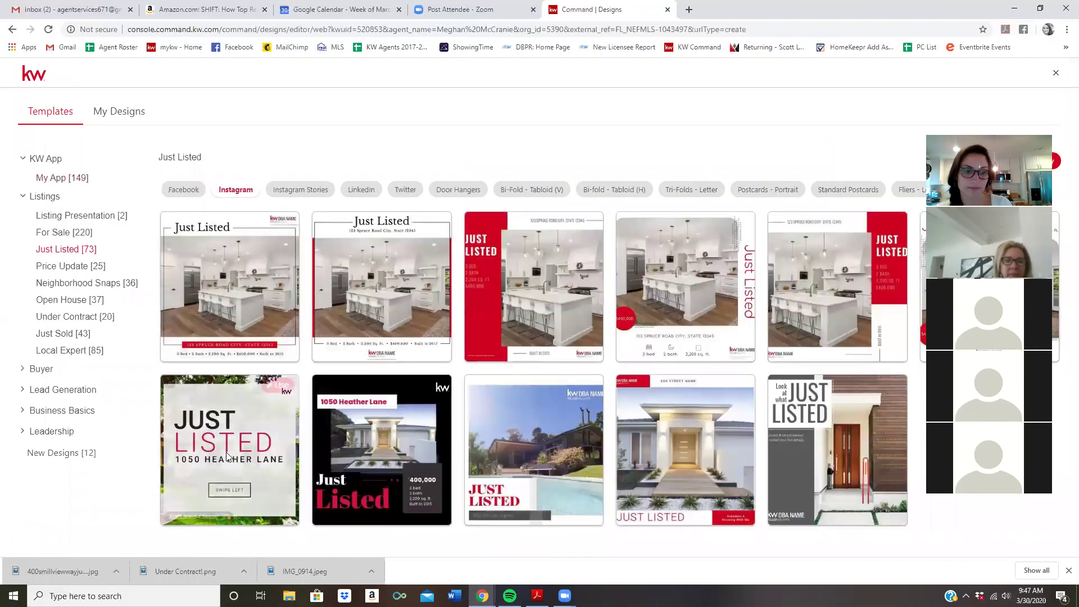